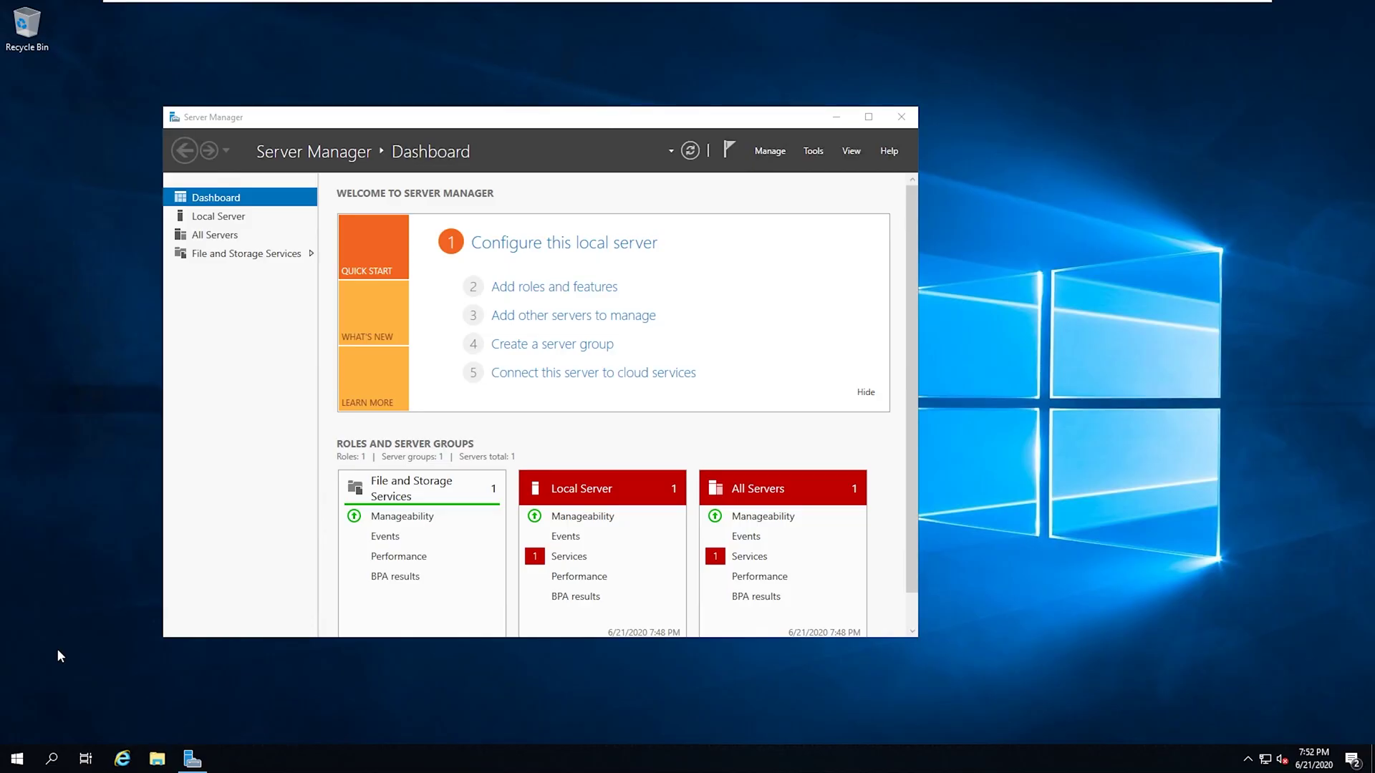
# - Open the Windows Start menu from the Server Manager dashboard
pyautogui.click(25, 763)
# - Launch the Local Group Policy Editor by searching gpedit.msc in Start
pyautogui.write('g')
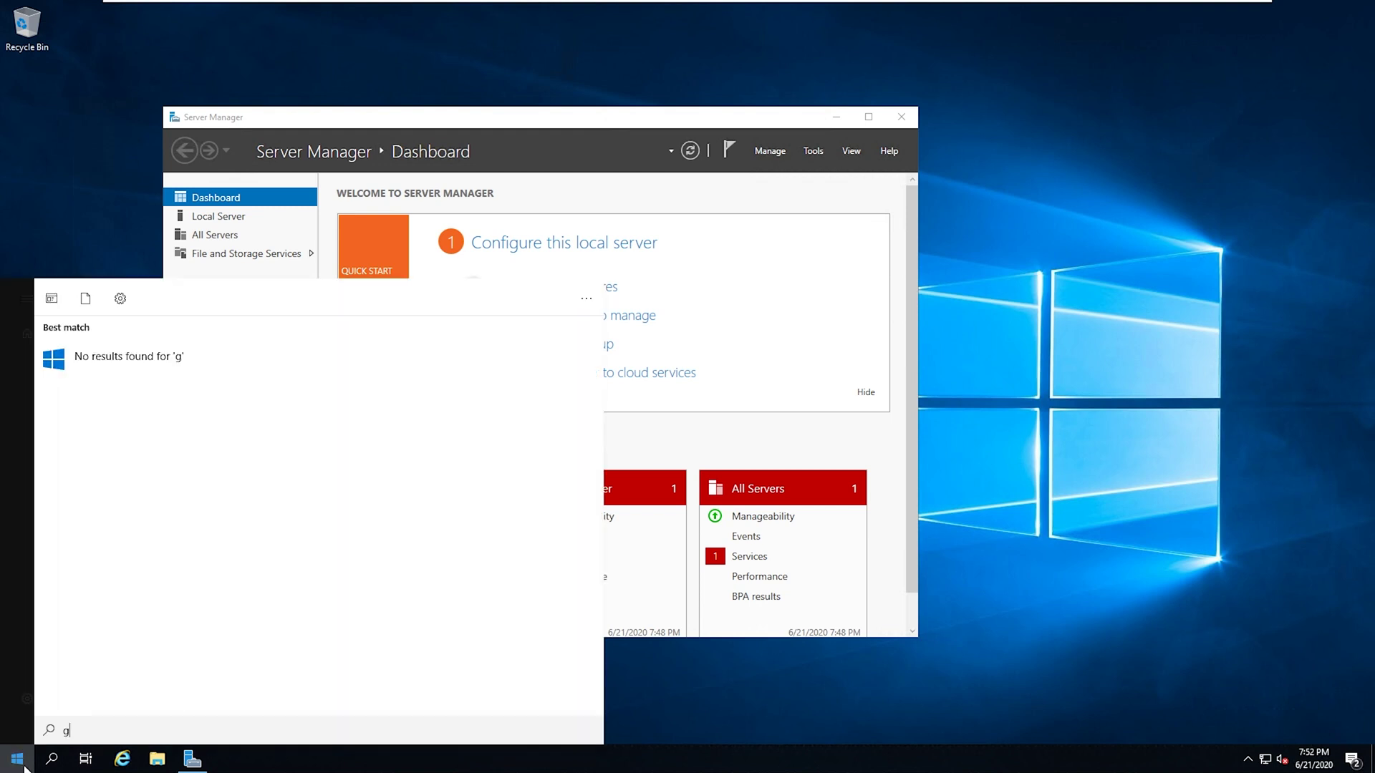
pyautogui.write('pedit.msc')
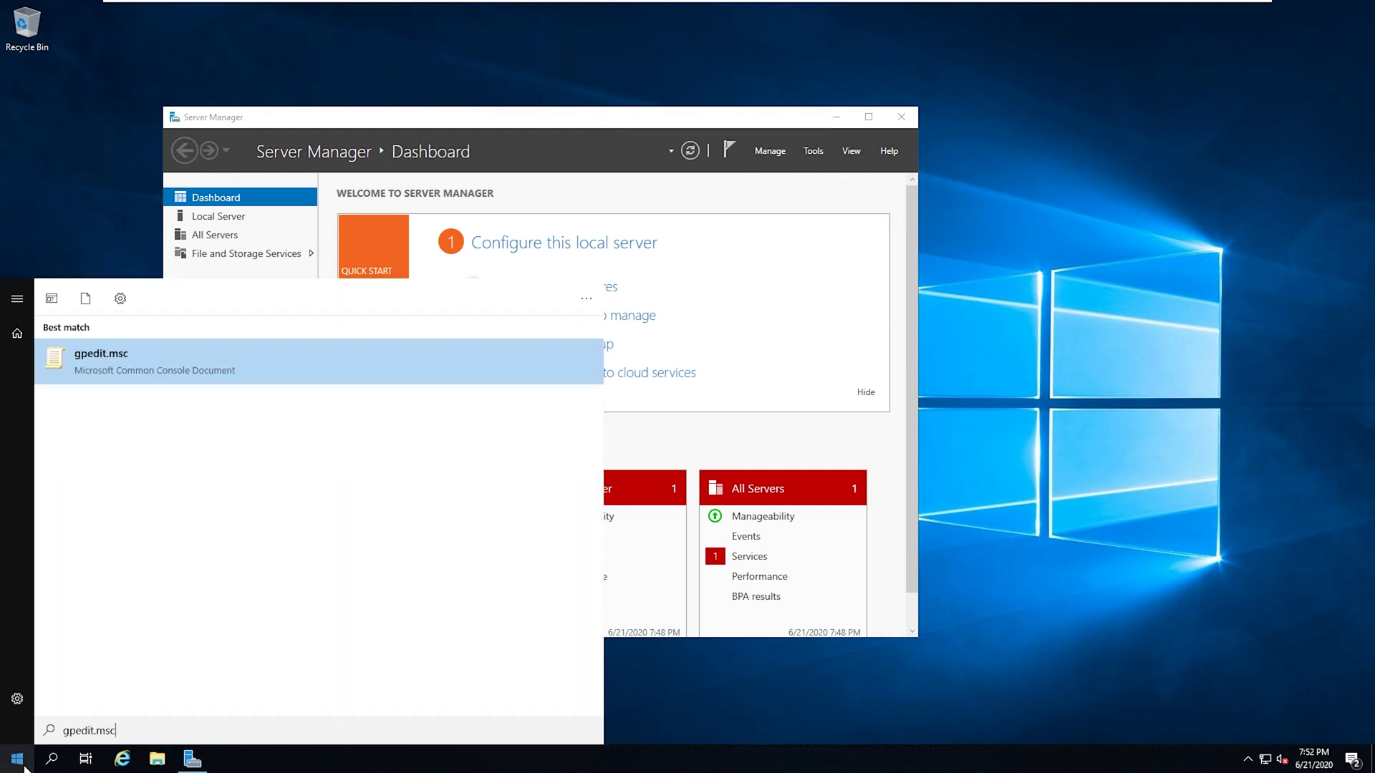
pyautogui.press('Return')
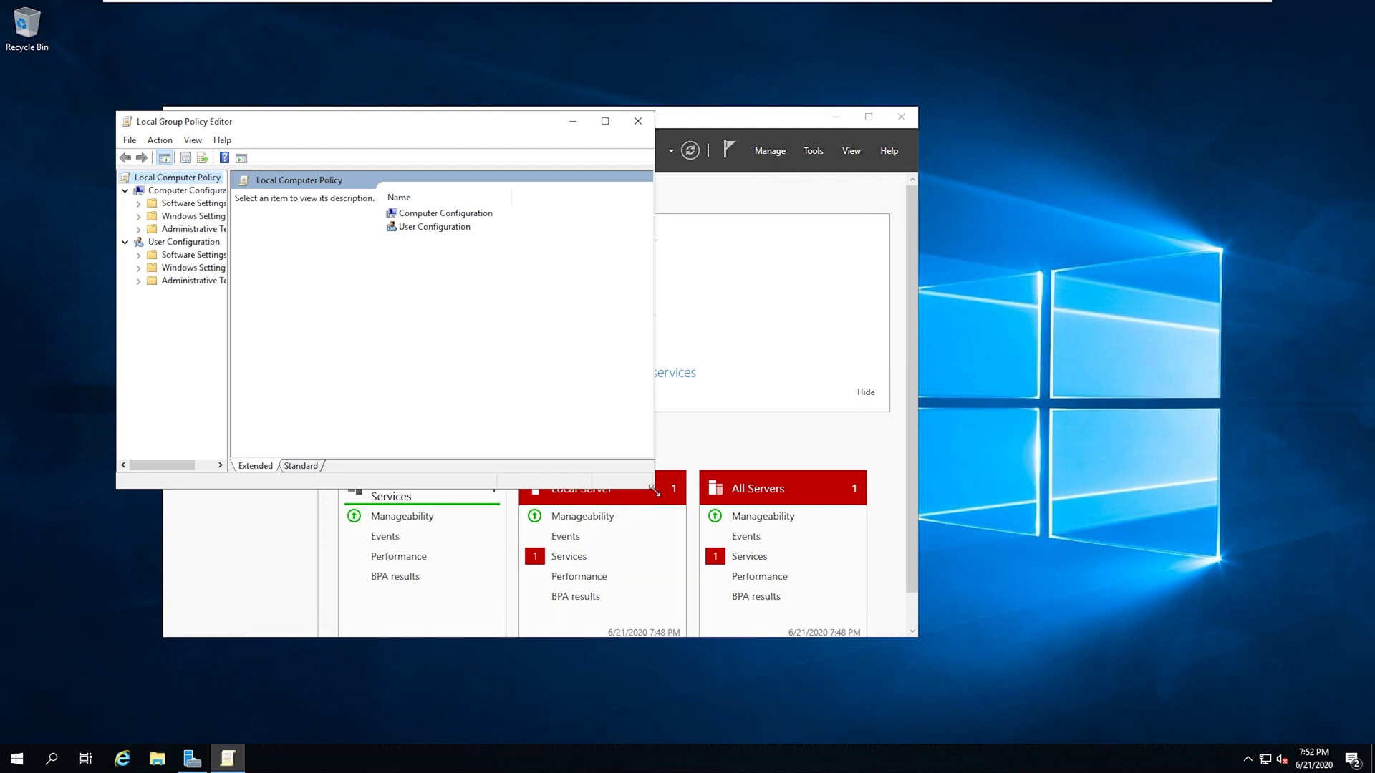
# - Enlarge the editor and expand Windows Settings > Security Settings > Local Policies to Security Options
pyautogui.moveTo(654, 491); pyautogui.dragTo(959, 699)
pyautogui.moveTo(229, 311); pyautogui.dragTo(351, 311)
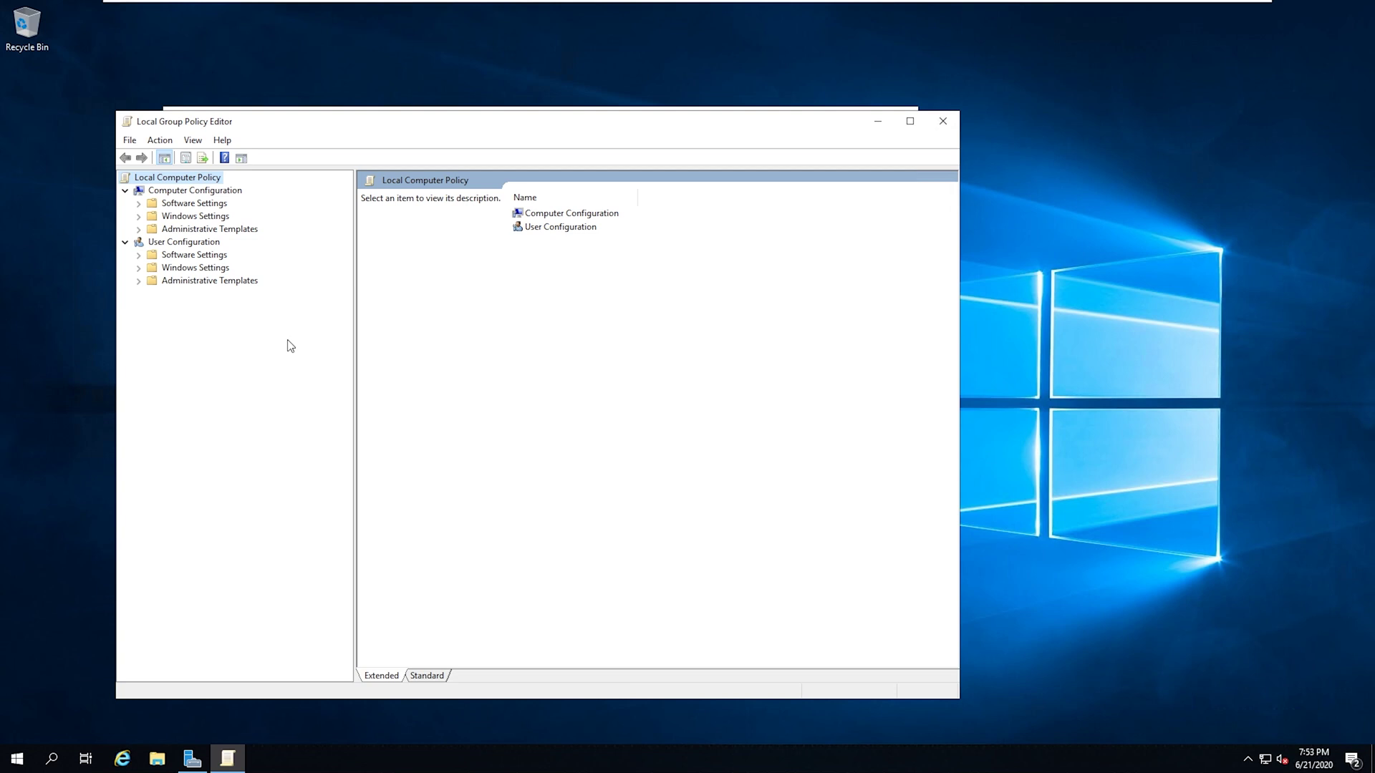
pyautogui.click(139, 217)
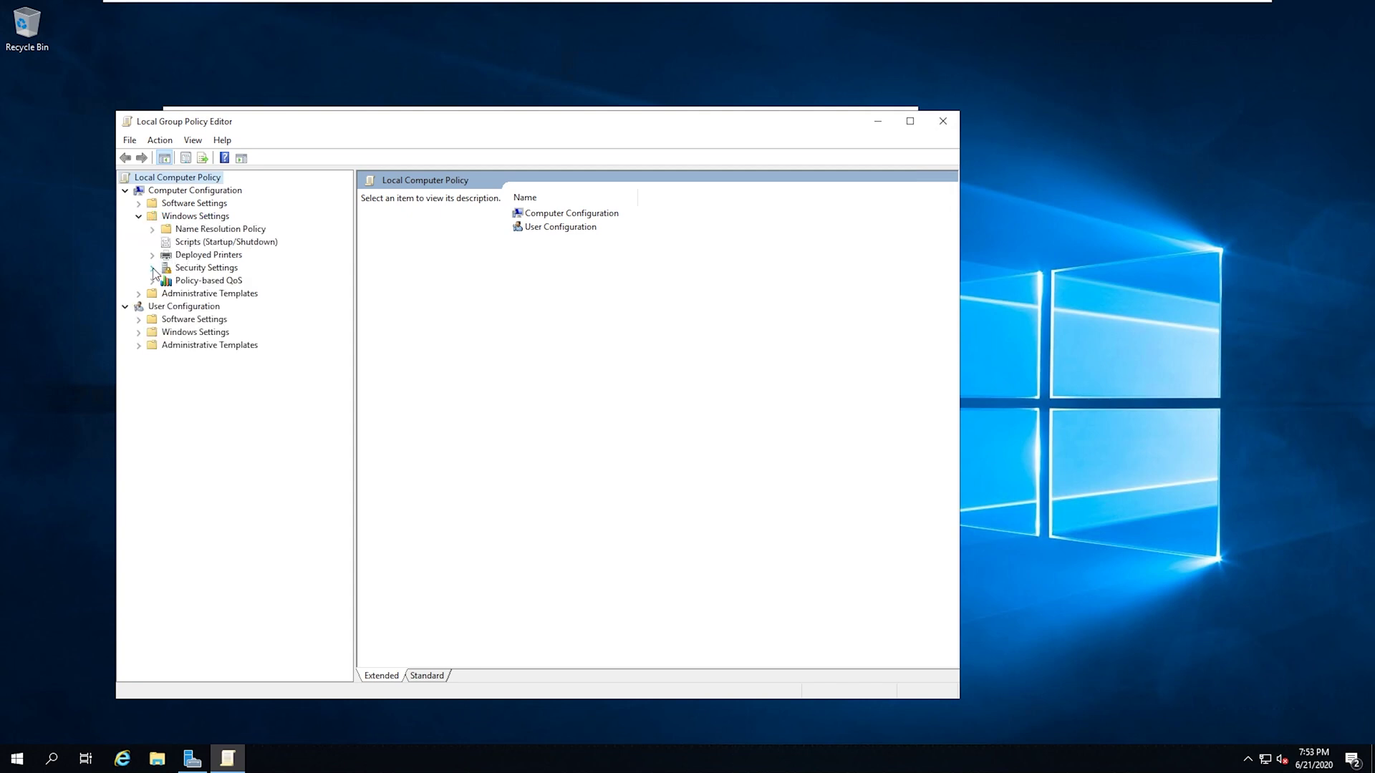
pyautogui.click(152, 268)
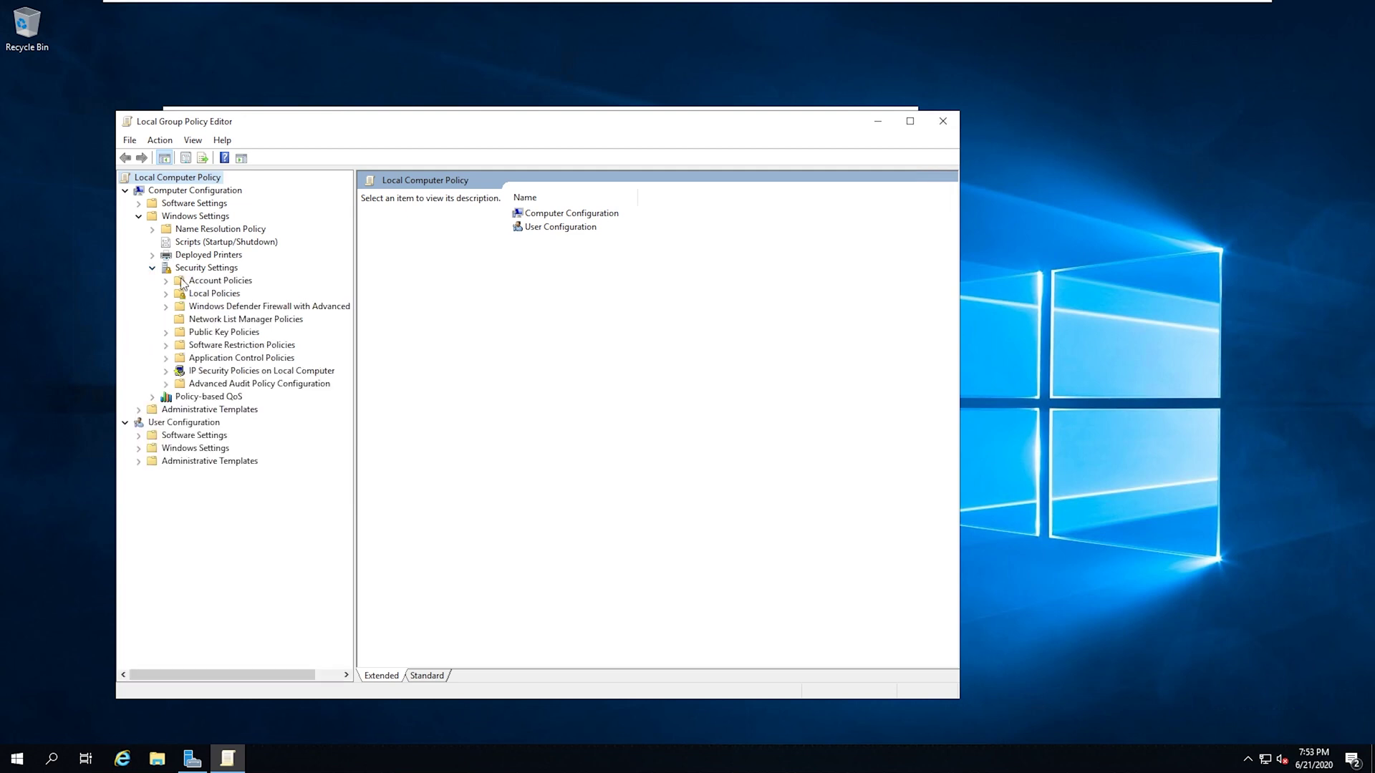
pyautogui.click(166, 293)
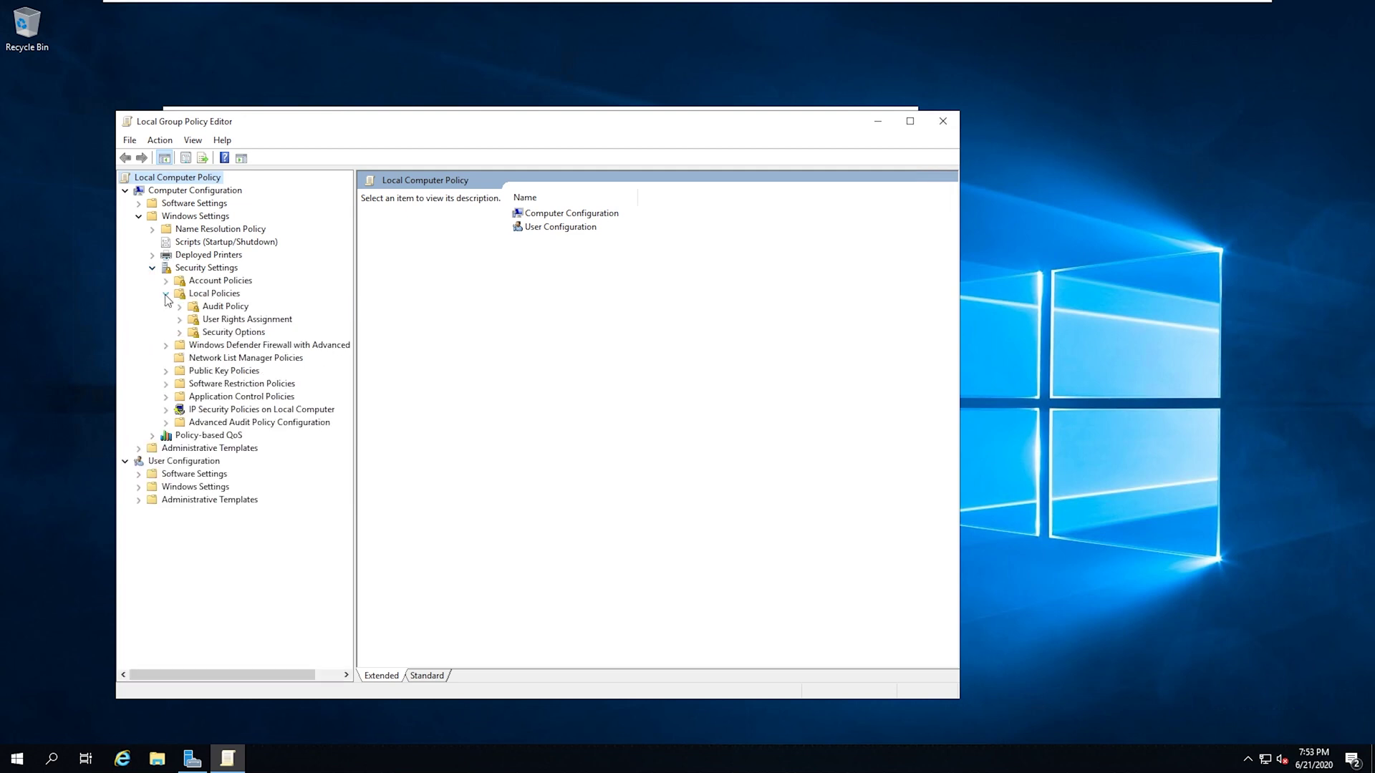
pyautogui.click(233, 332)
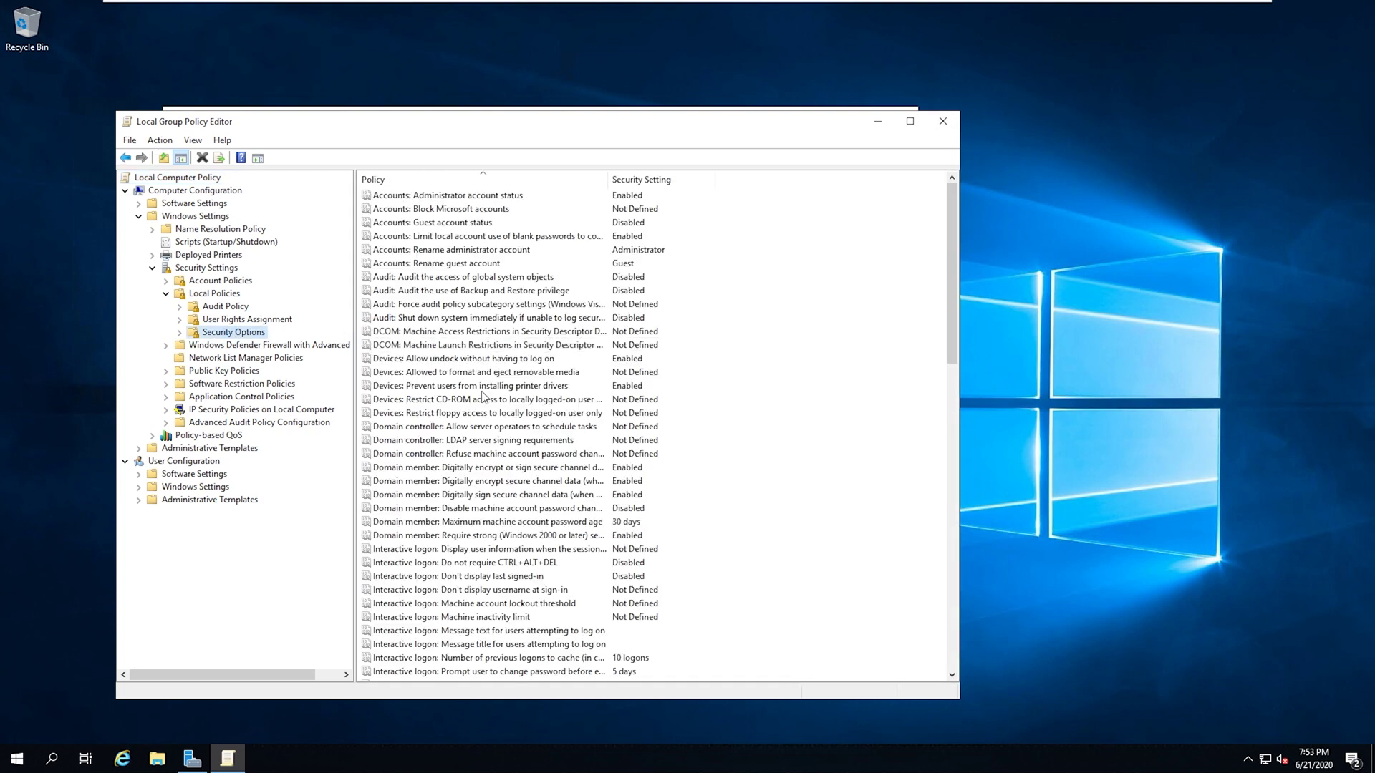
# - Review User Rights Assignment and Audit Policy, then show the Account Lockout Policy settings
pyautogui.click(236, 320)
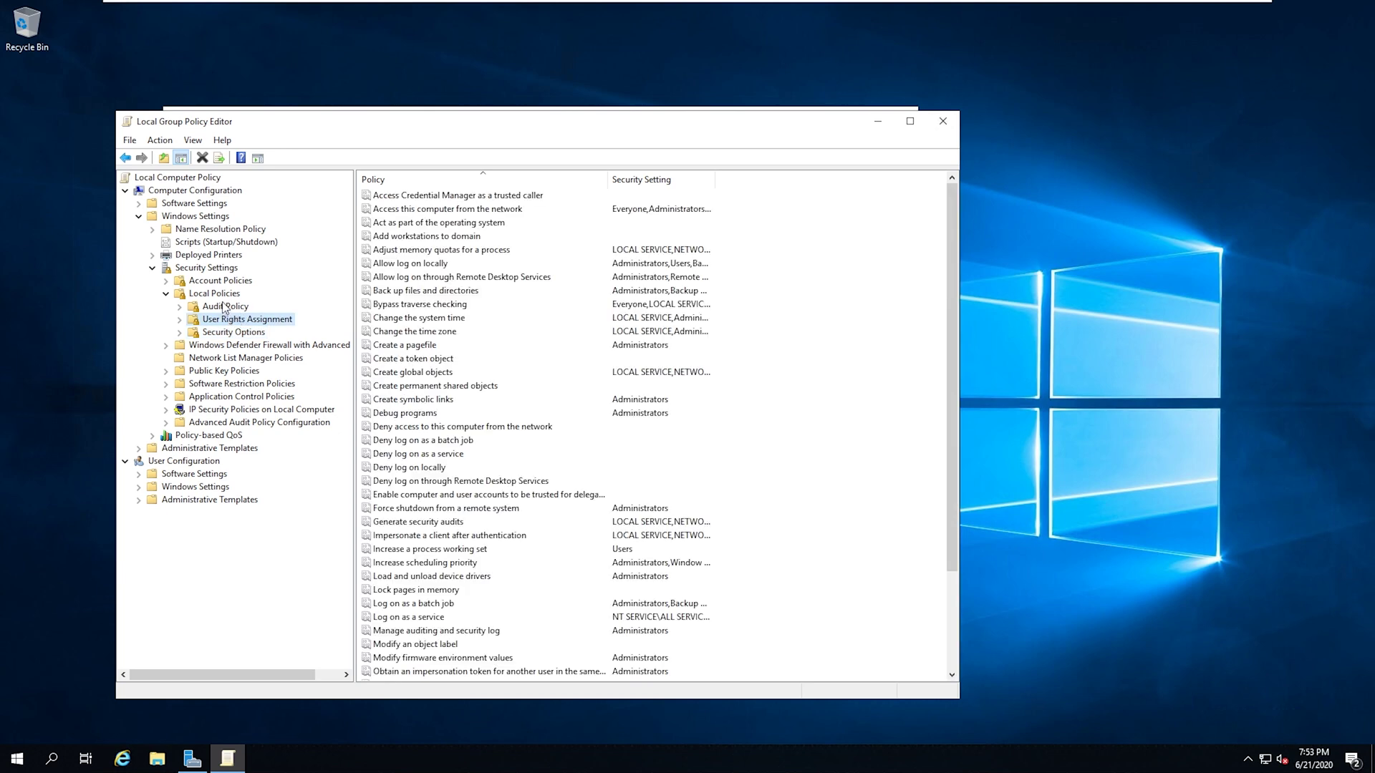
pyautogui.click(225, 306)
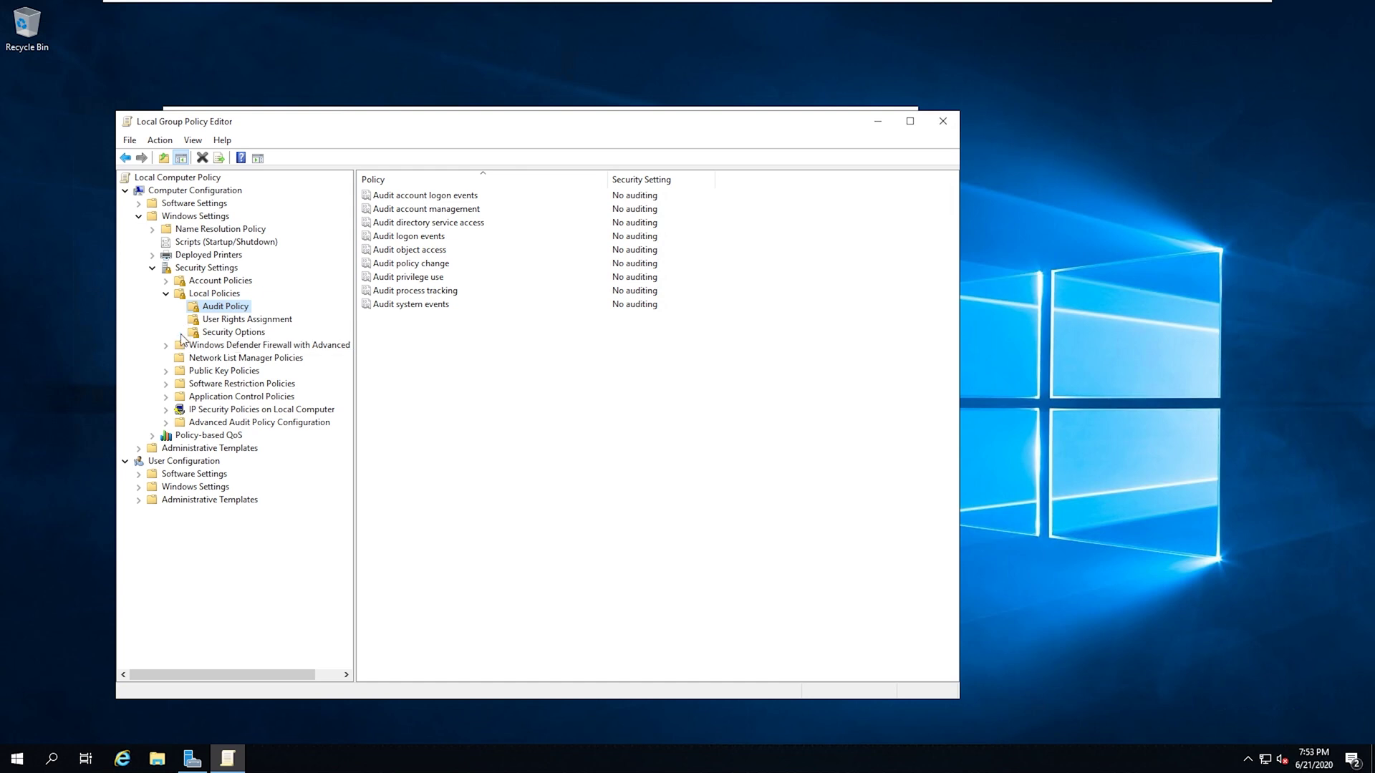
pyautogui.click(166, 281)
pyautogui.click(247, 307)
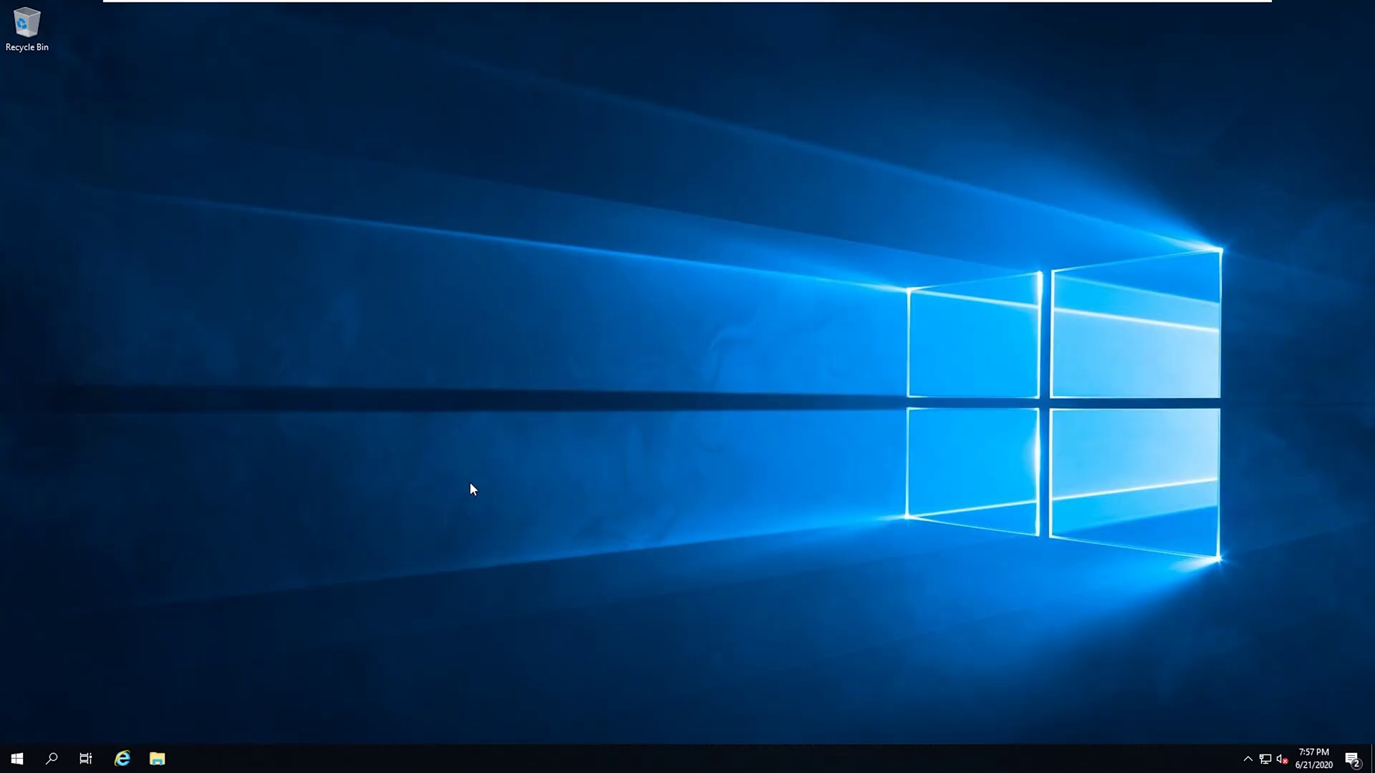
# - Launch Server Manager by searching 'server man' from the Start menu
pyautogui.click(17, 761)
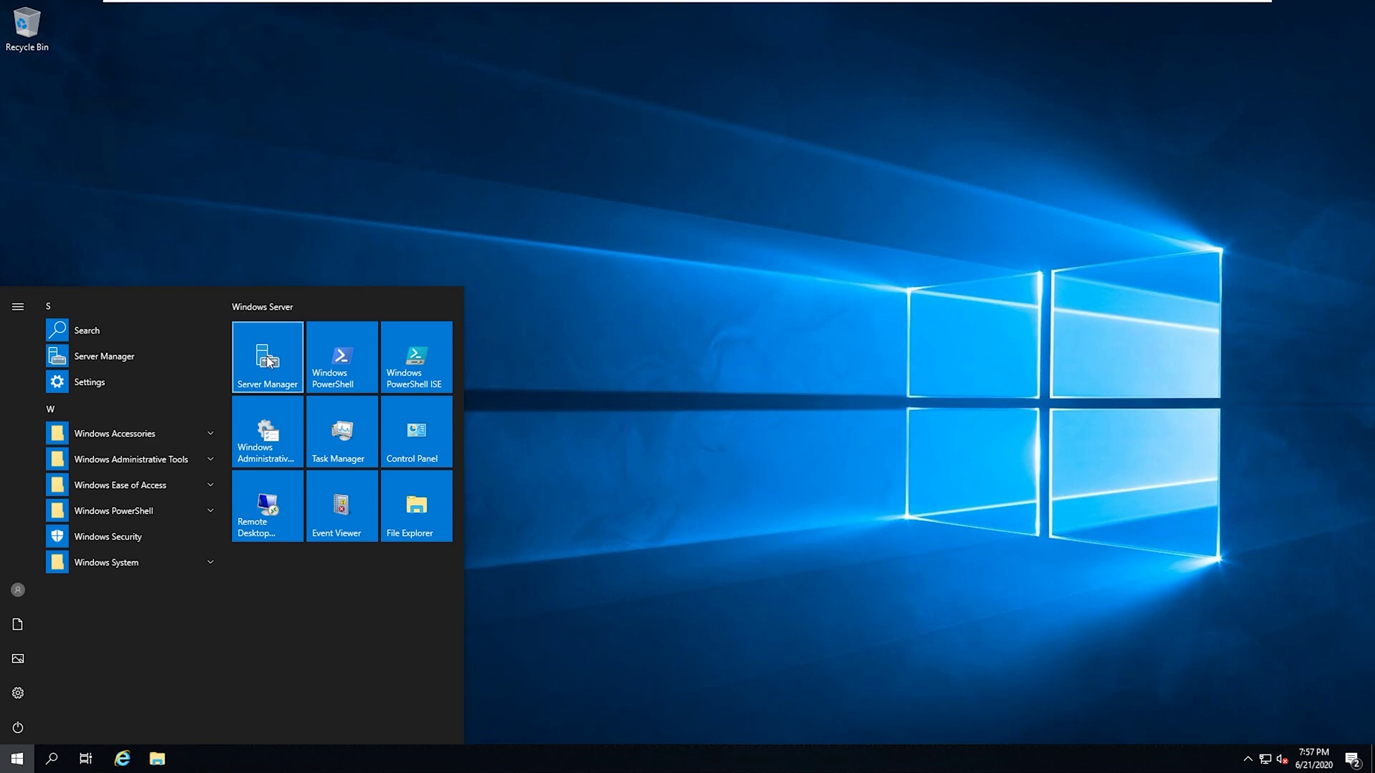
pyautogui.write('serv')
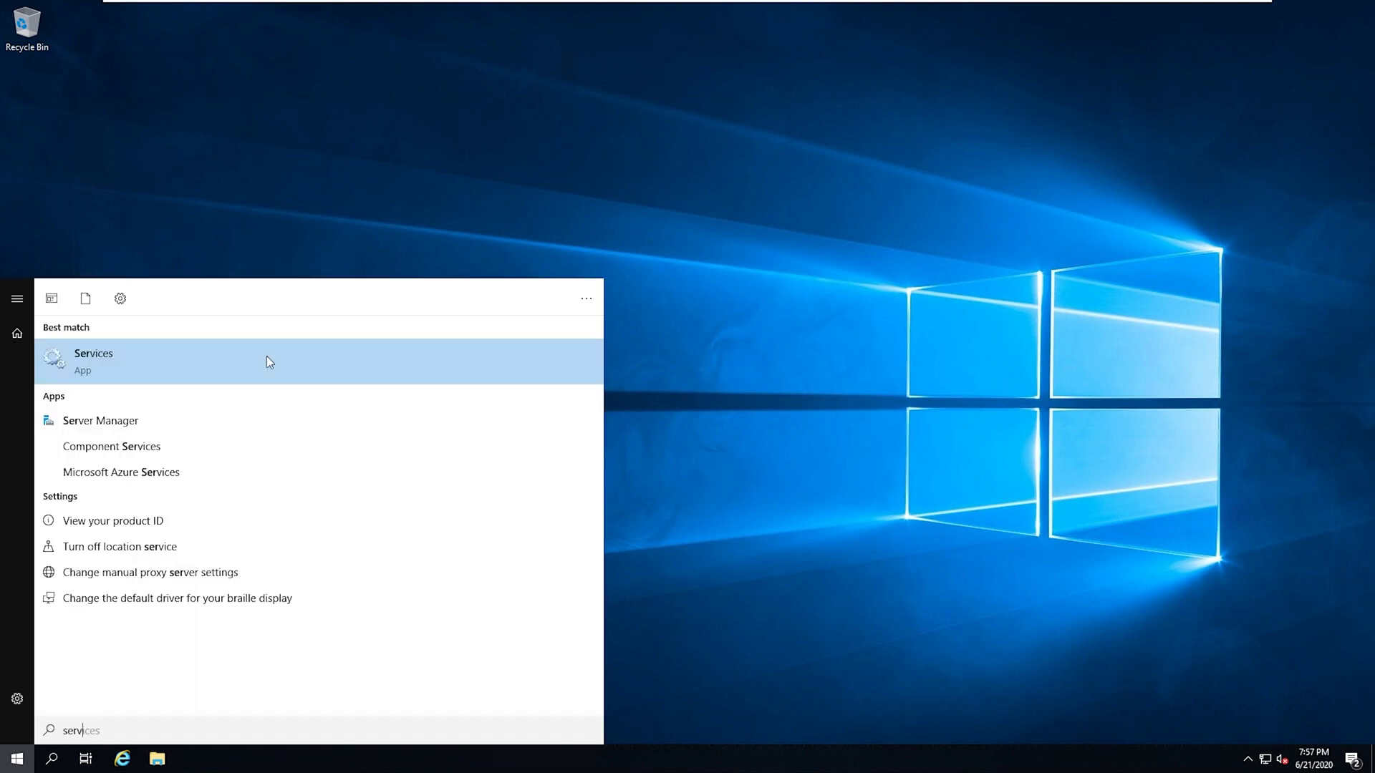
pyautogui.write('er man')
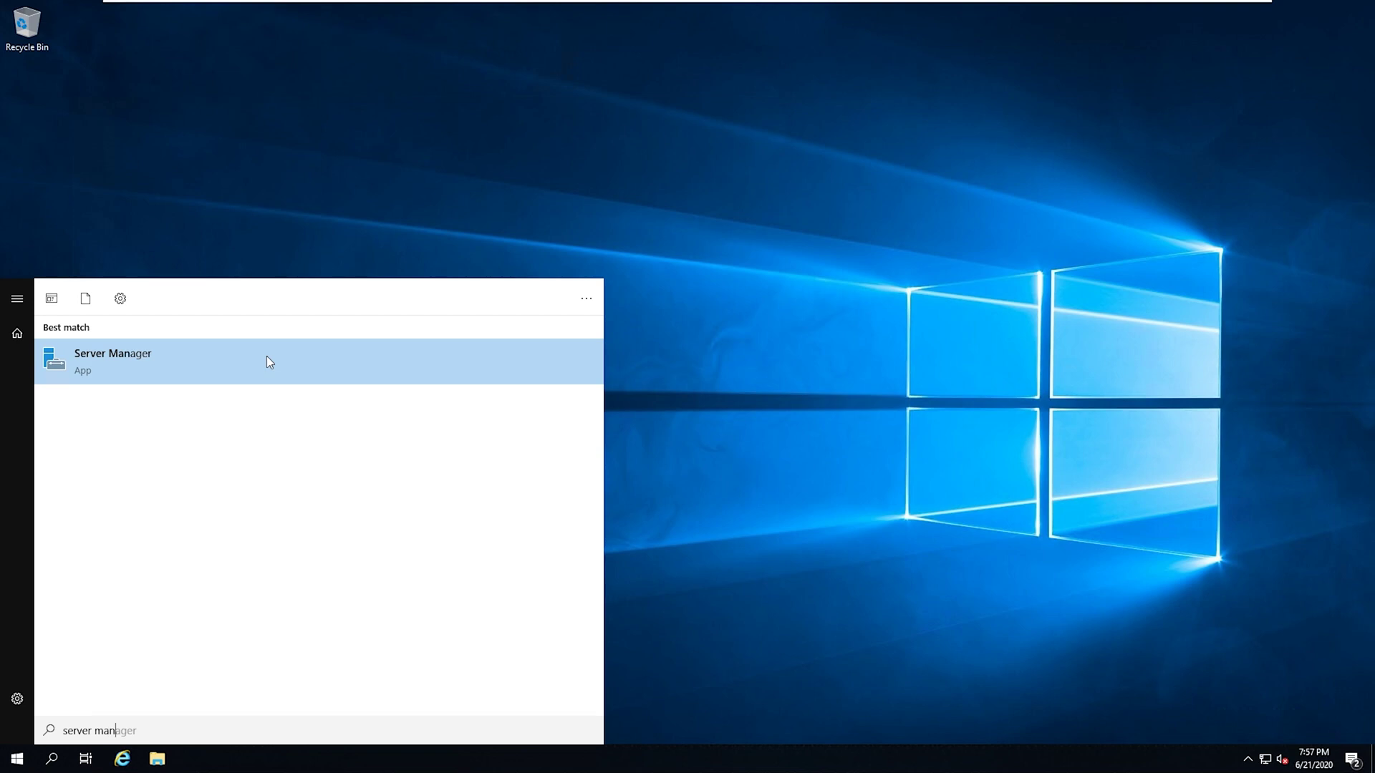
pyautogui.press('Return')
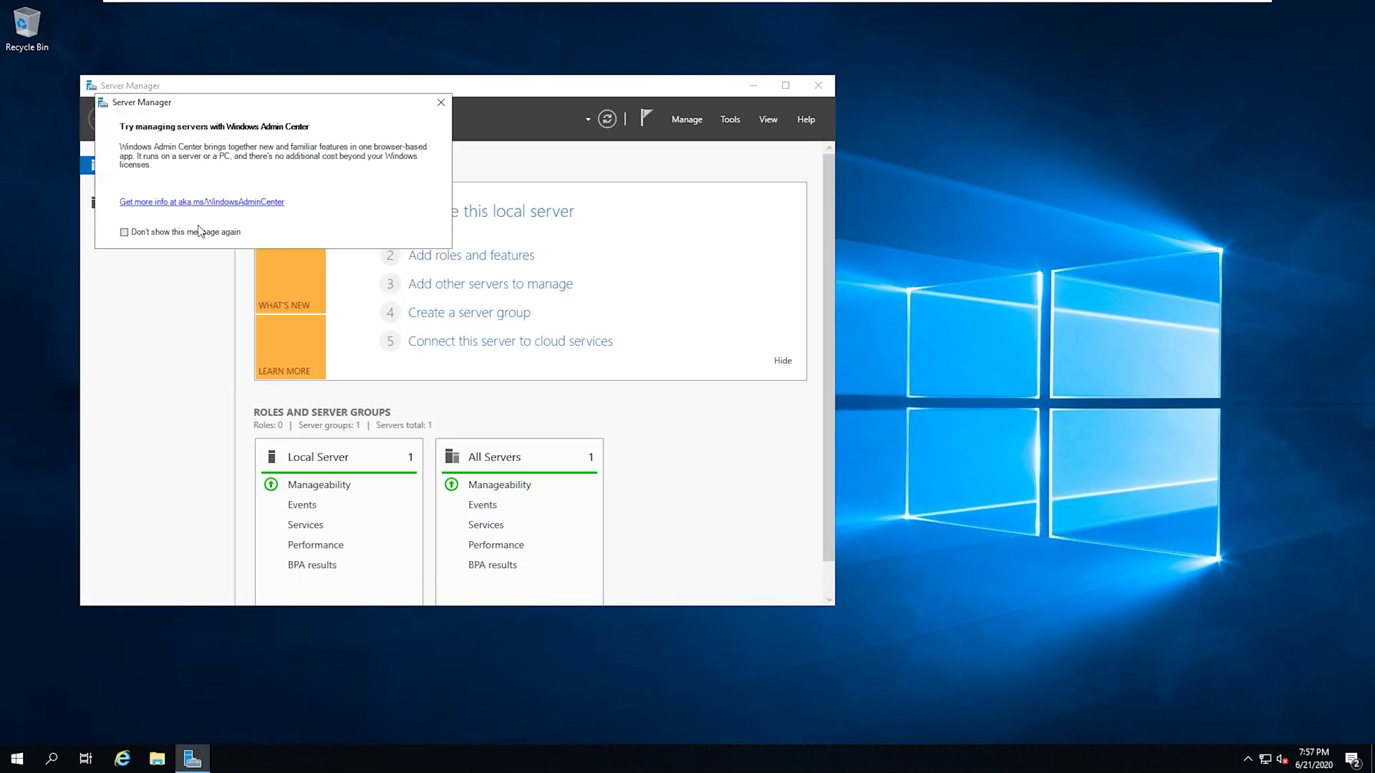
# - Permanently dismiss the Windows Admin Center prompt with 'Don't show this message again'
pyautogui.click(201, 232)
pyautogui.click(438, 100)
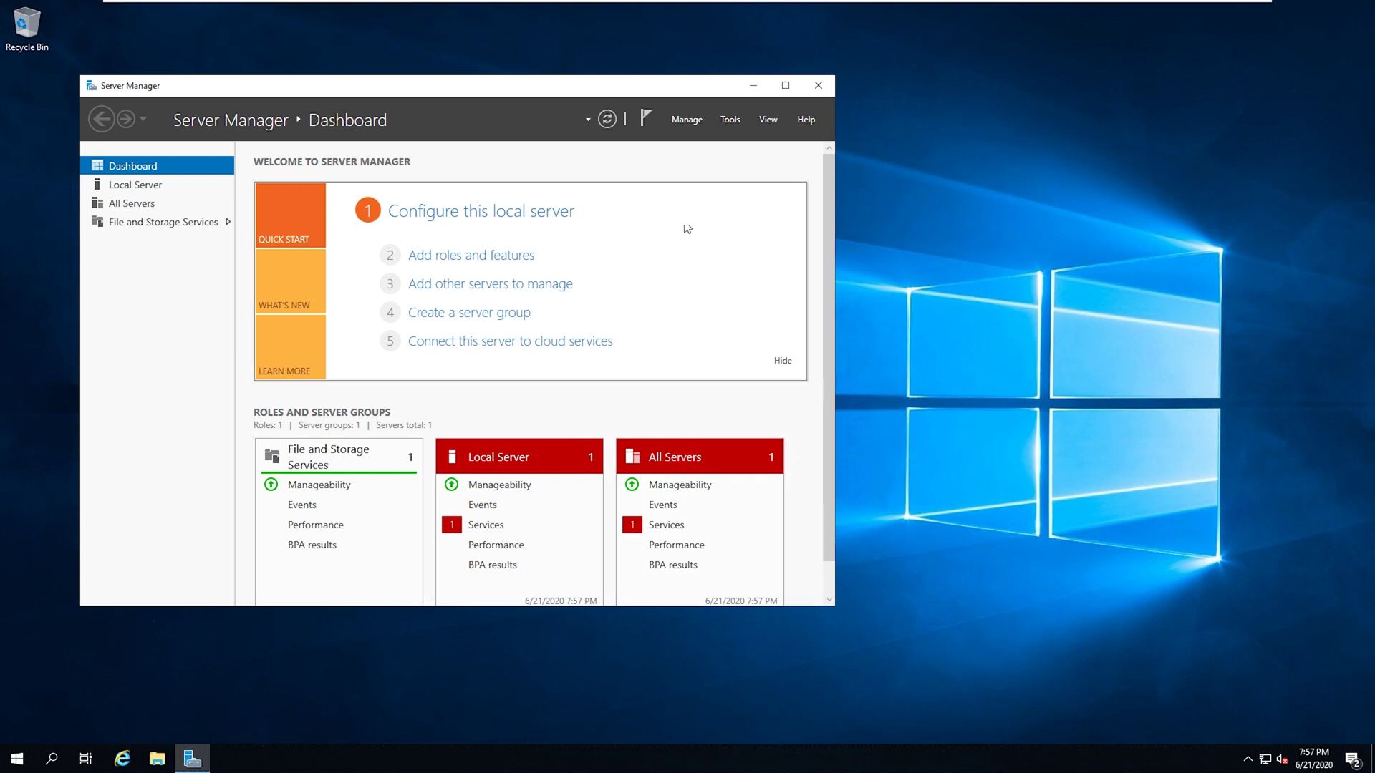
pyautogui.click(684, 123)
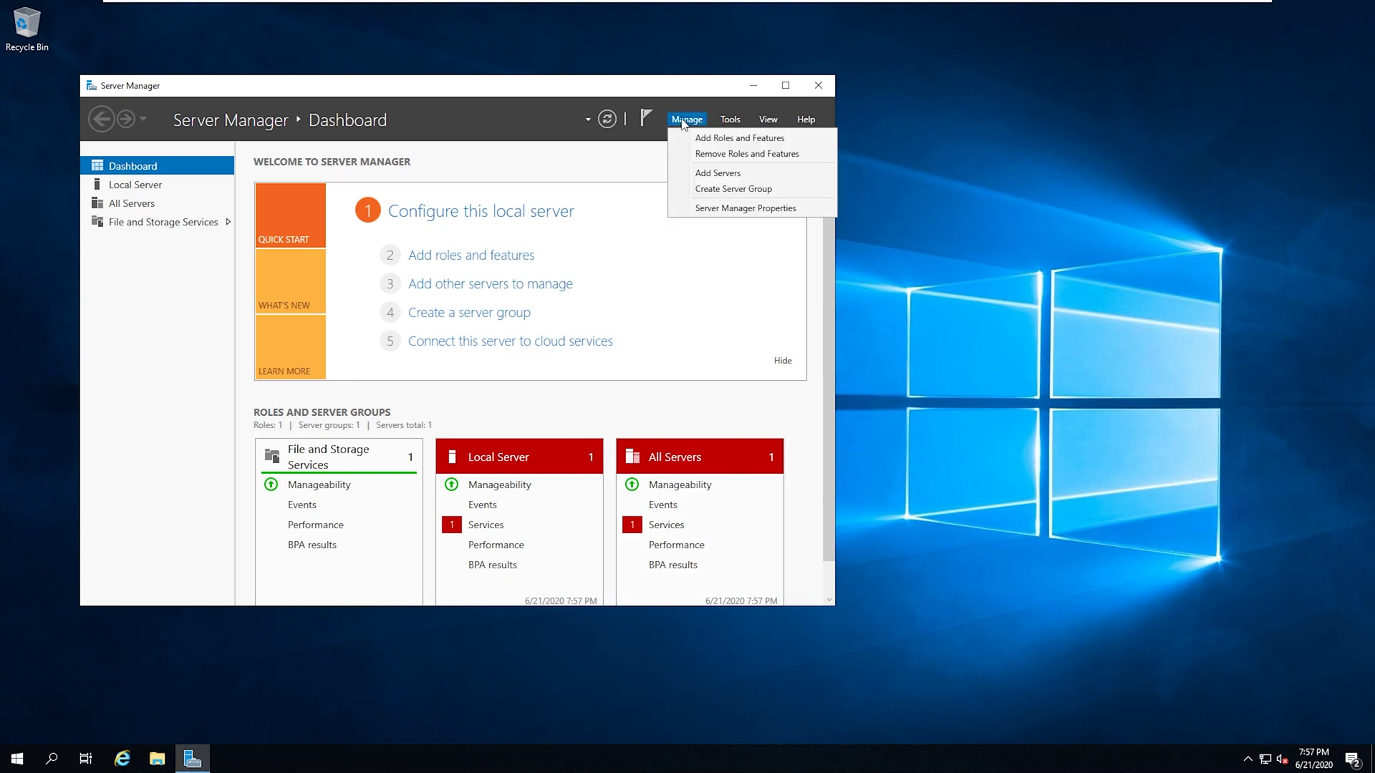
# - Start Add Roles and Features with role-based installation on the local server and pick Active Directory Domain Services
pyautogui.click(745, 139)
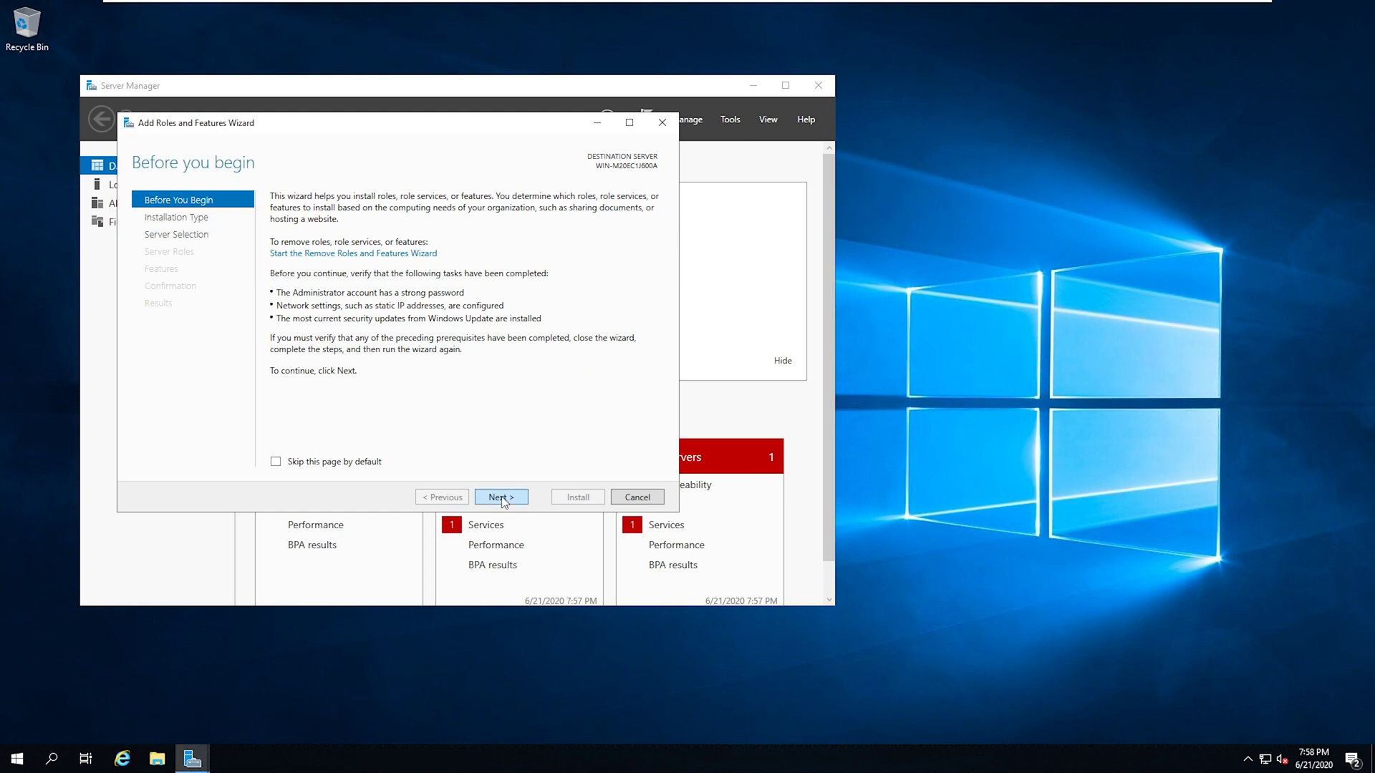
pyautogui.click(502, 498)
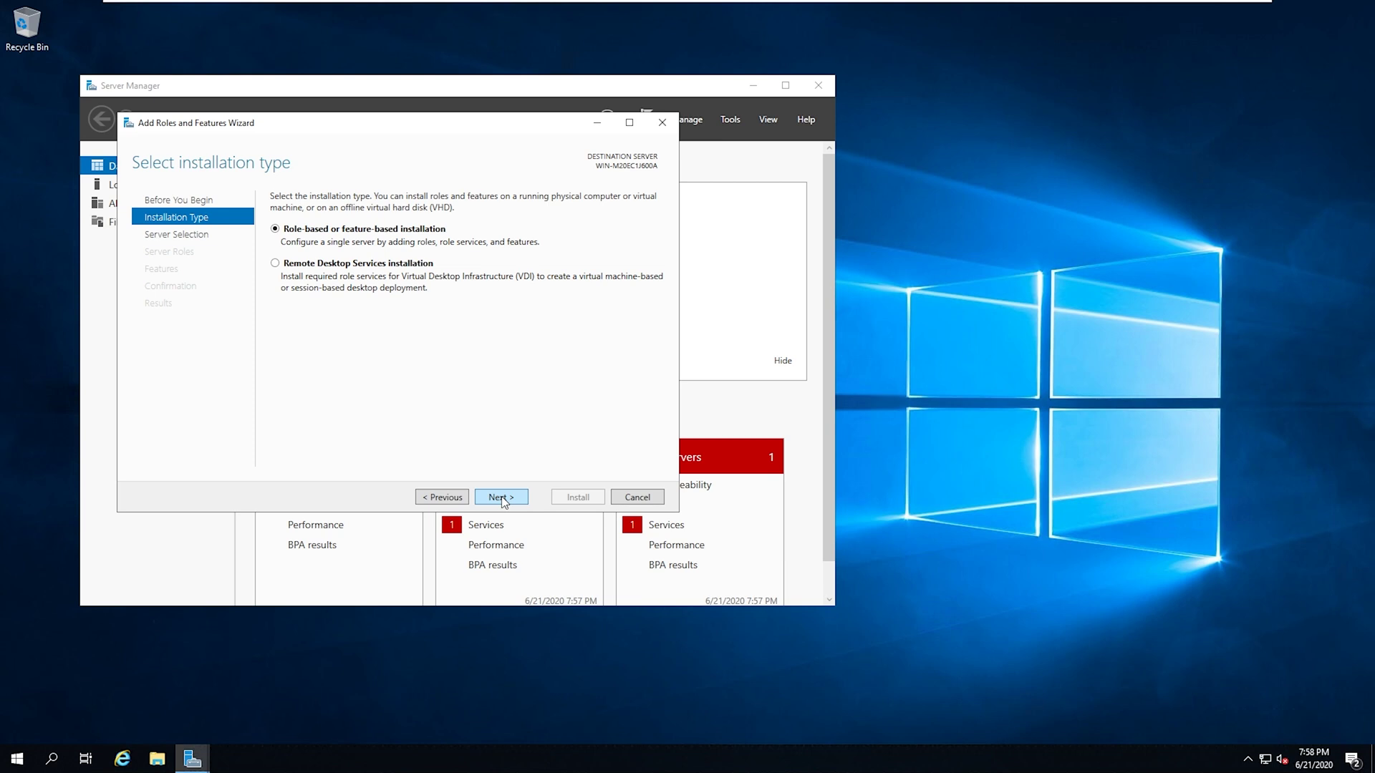
pyautogui.click(502, 497)
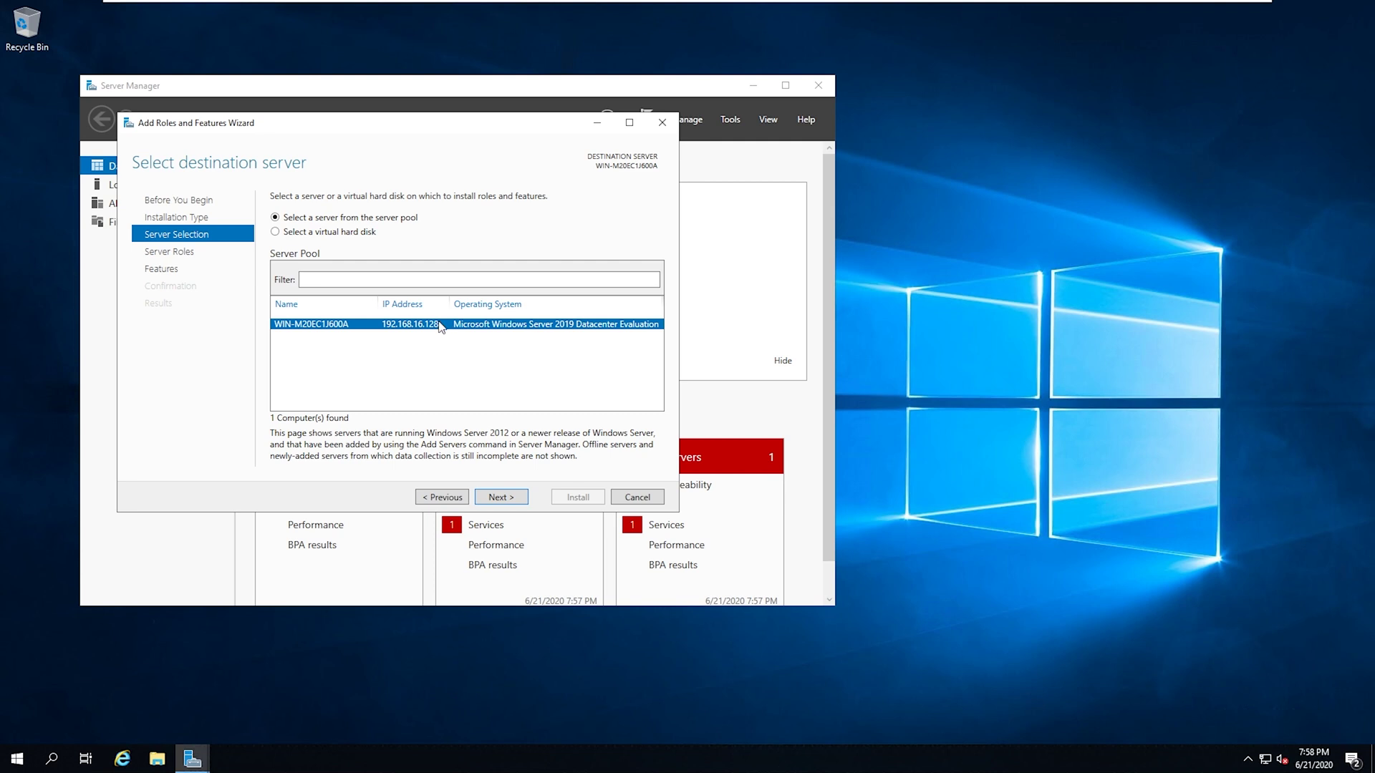
pyautogui.click(501, 497)
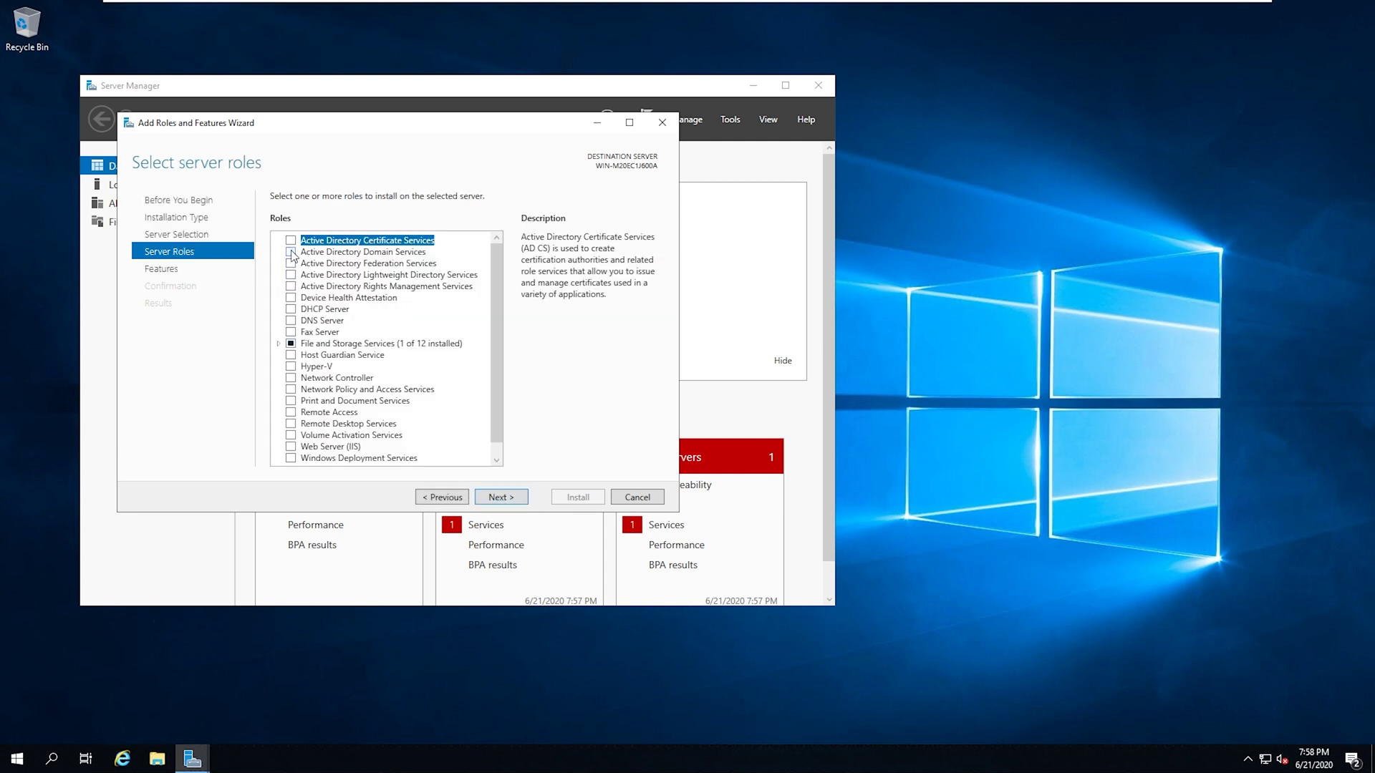
pyautogui.click(291, 252)
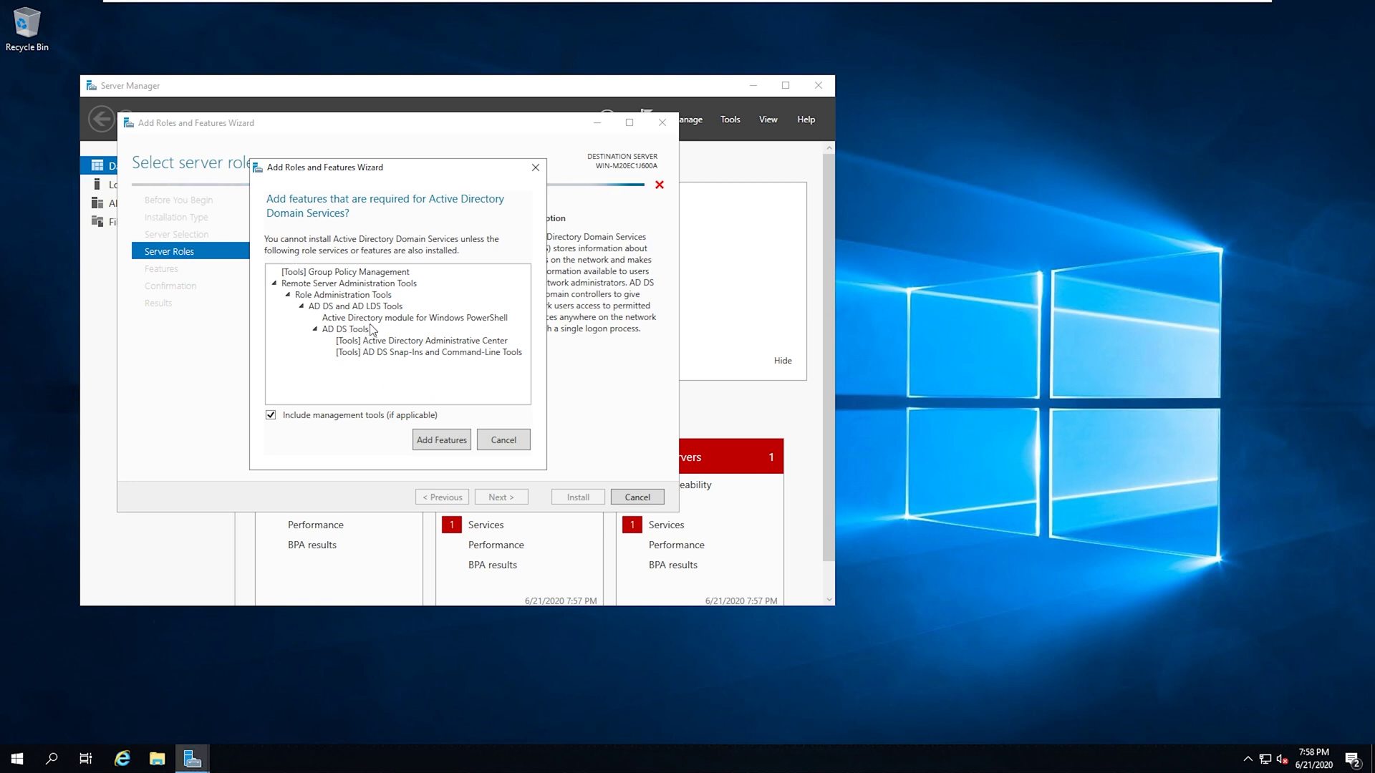
# - Accept the required AD DS management features and advance to the installation confirmation page
pyautogui.click(439, 441)
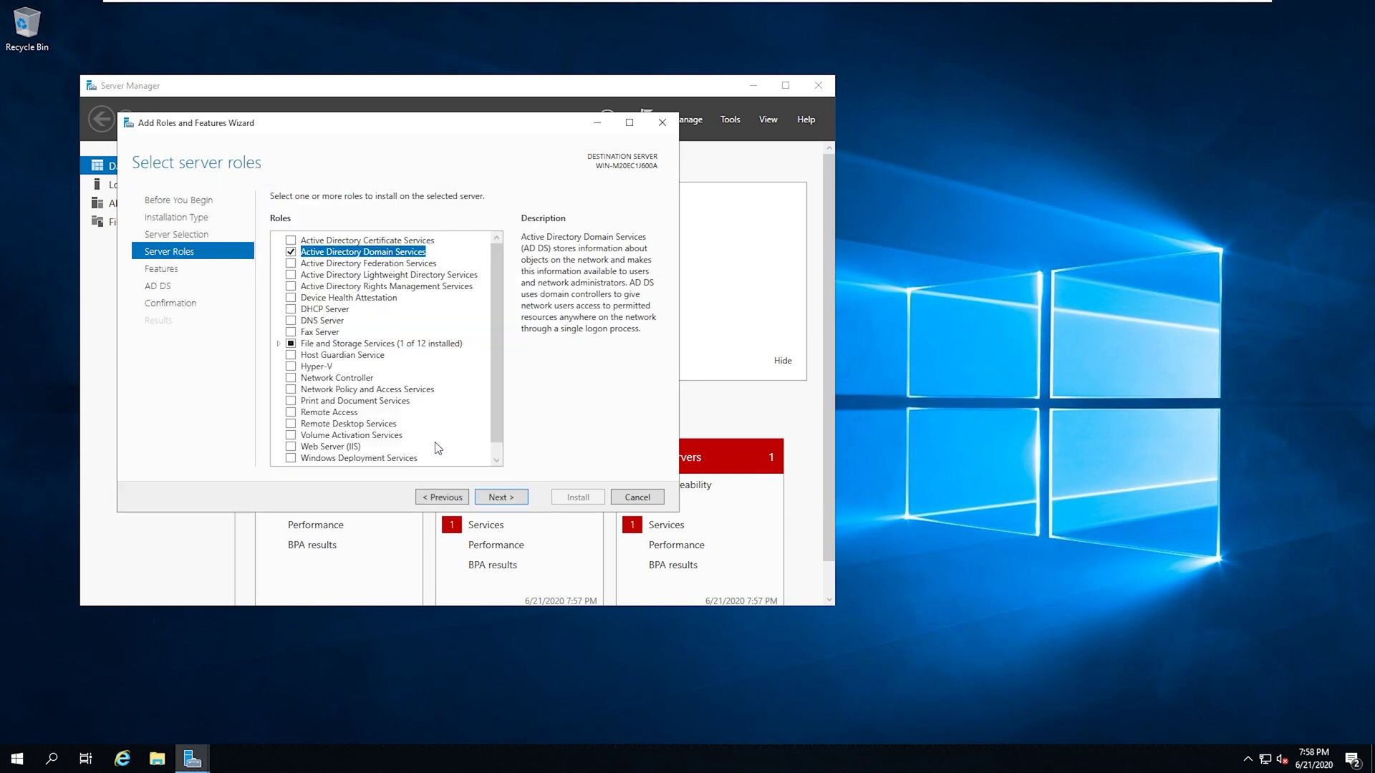
pyautogui.click(500, 500)
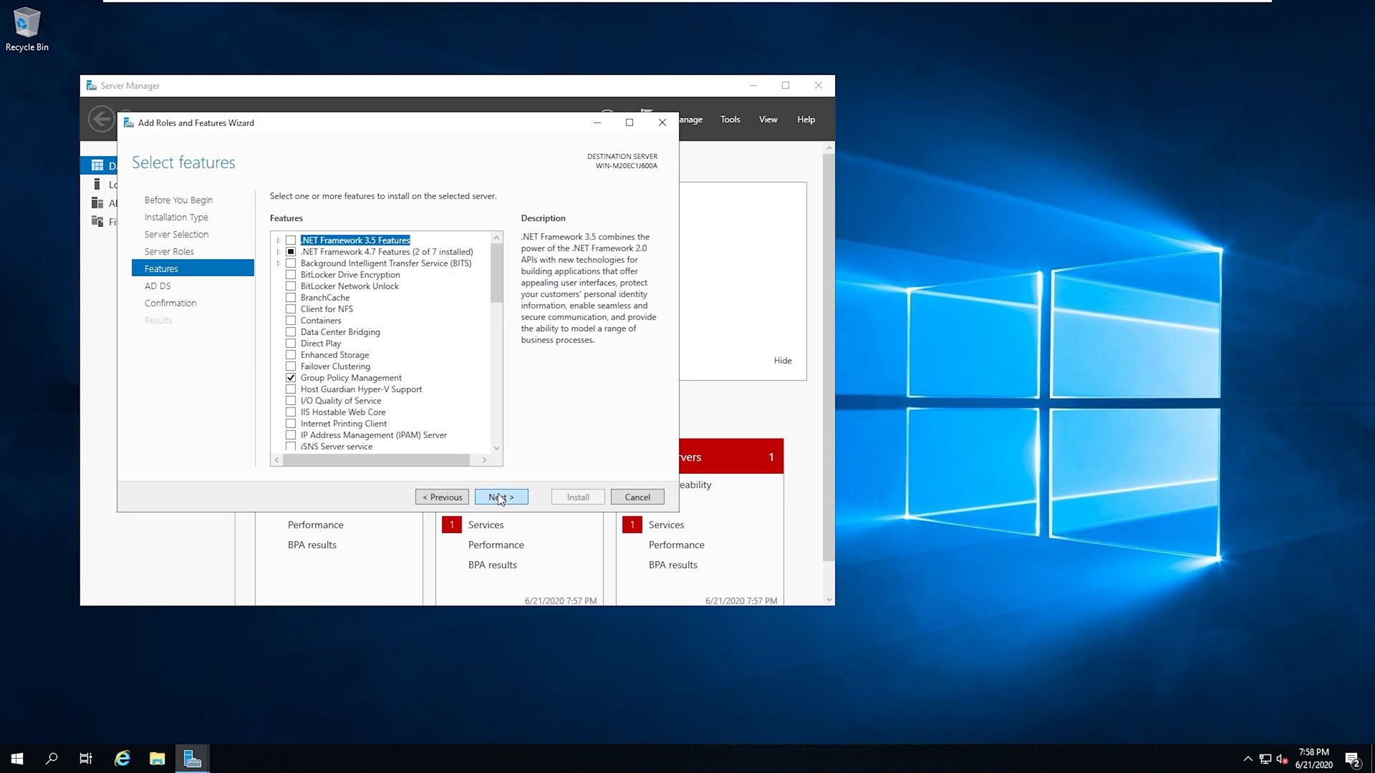
pyautogui.click(500, 500)
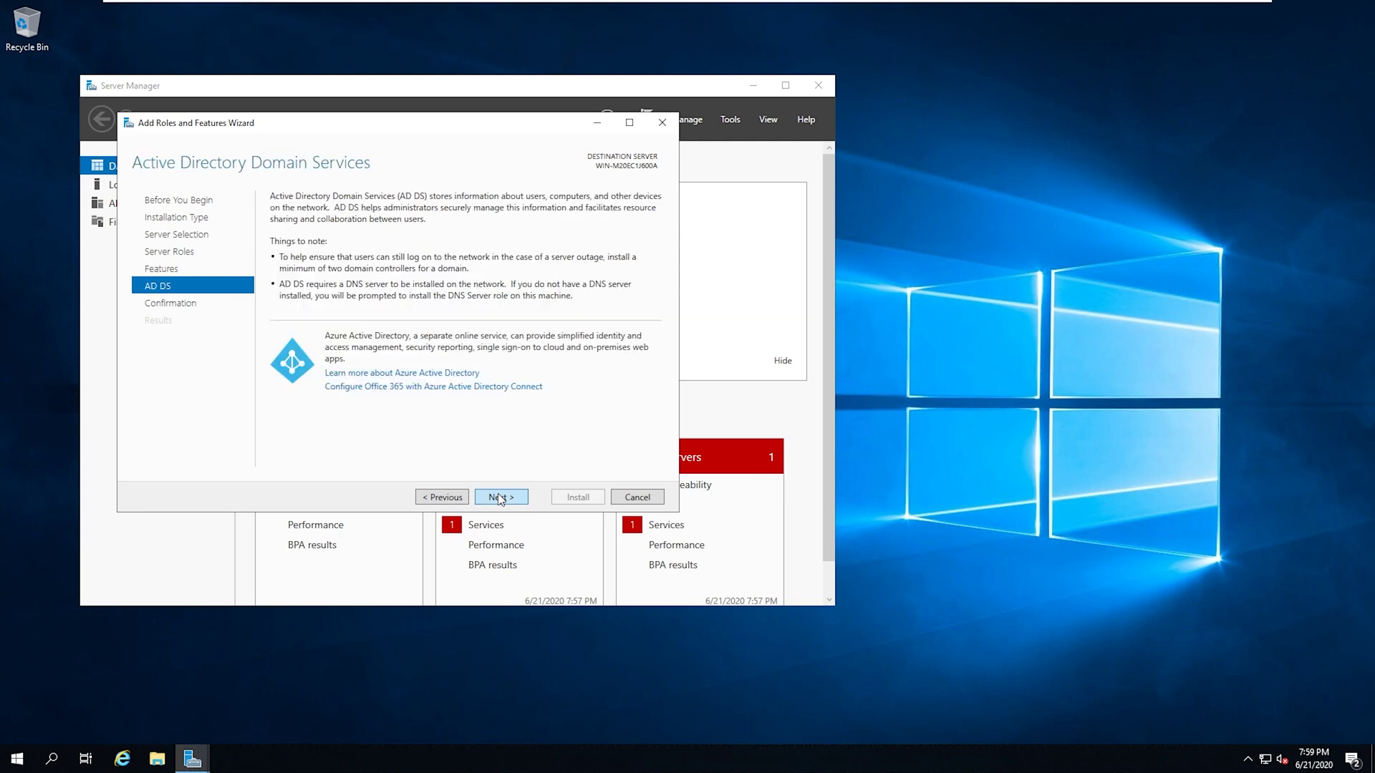
pyautogui.click(500, 499)
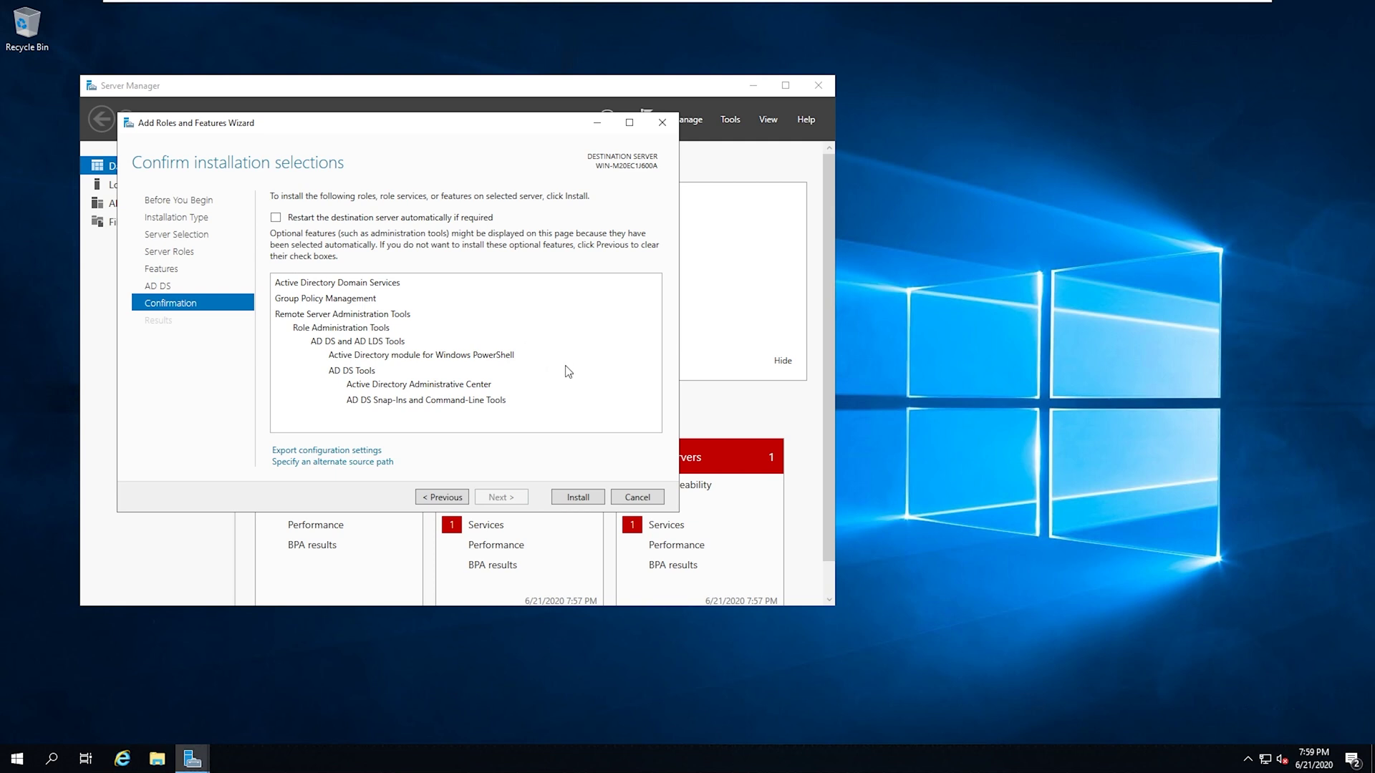
# - Install Active Directory Domain Services and Group Policy Management, then close the finished wizard
pyautogui.click(579, 499)
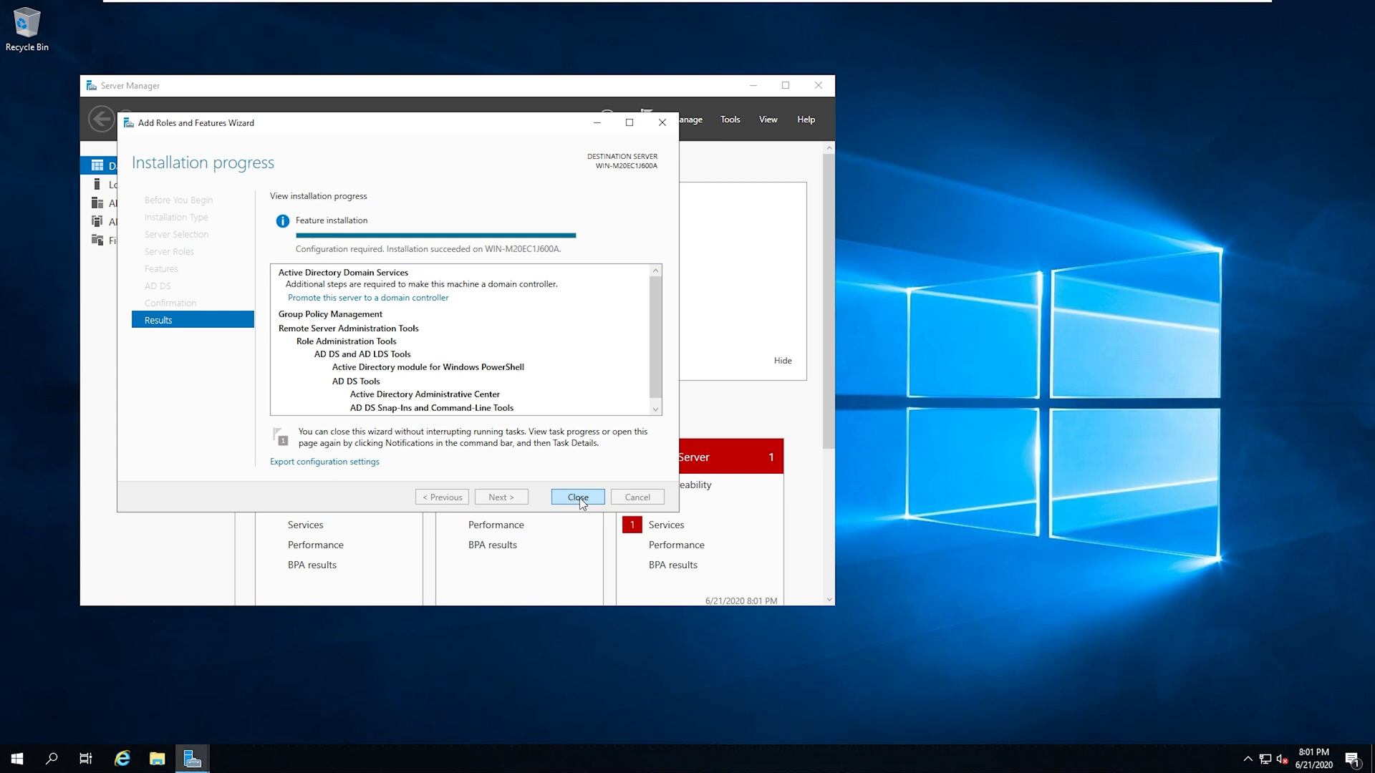
pyautogui.click(578, 498)
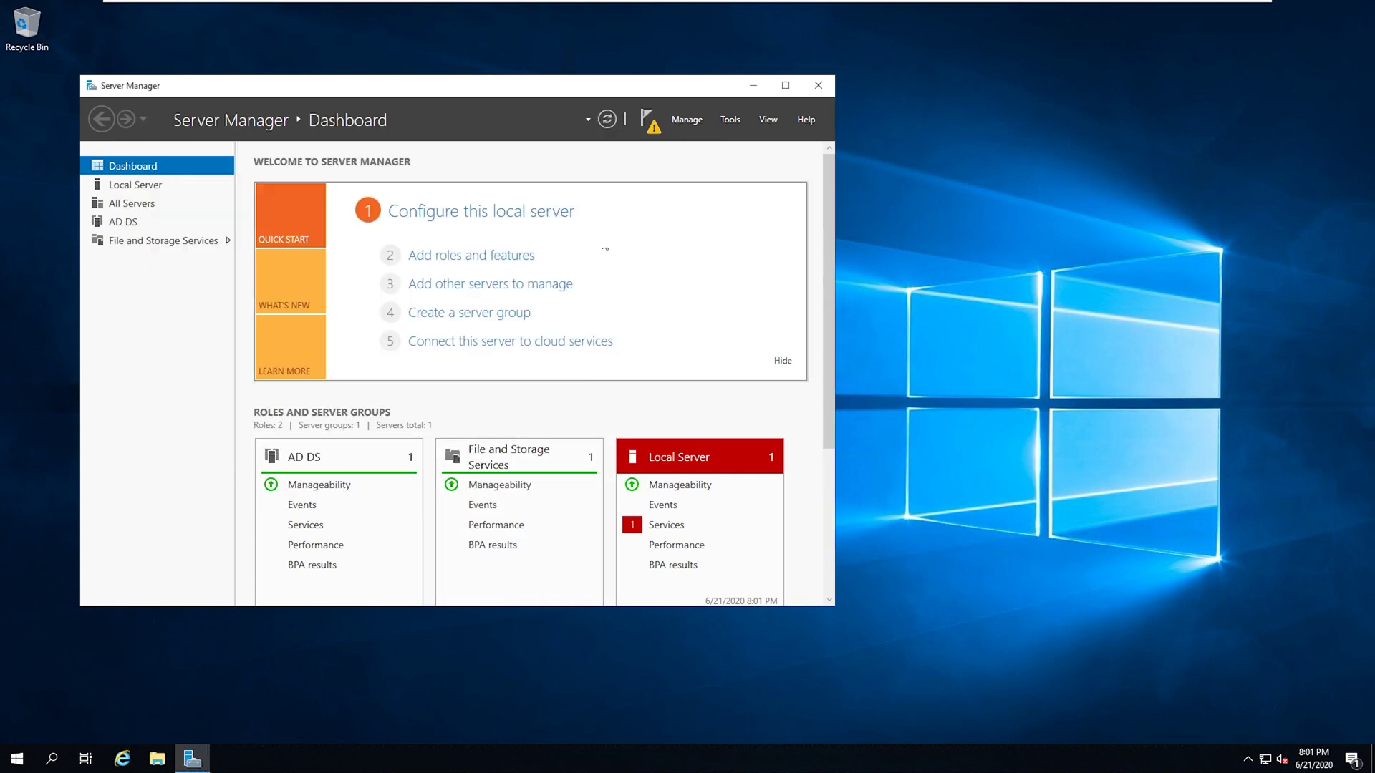
# - Choose 'Promote this server to a domain controller' from the notifications flag
pyautogui.click(653, 129)
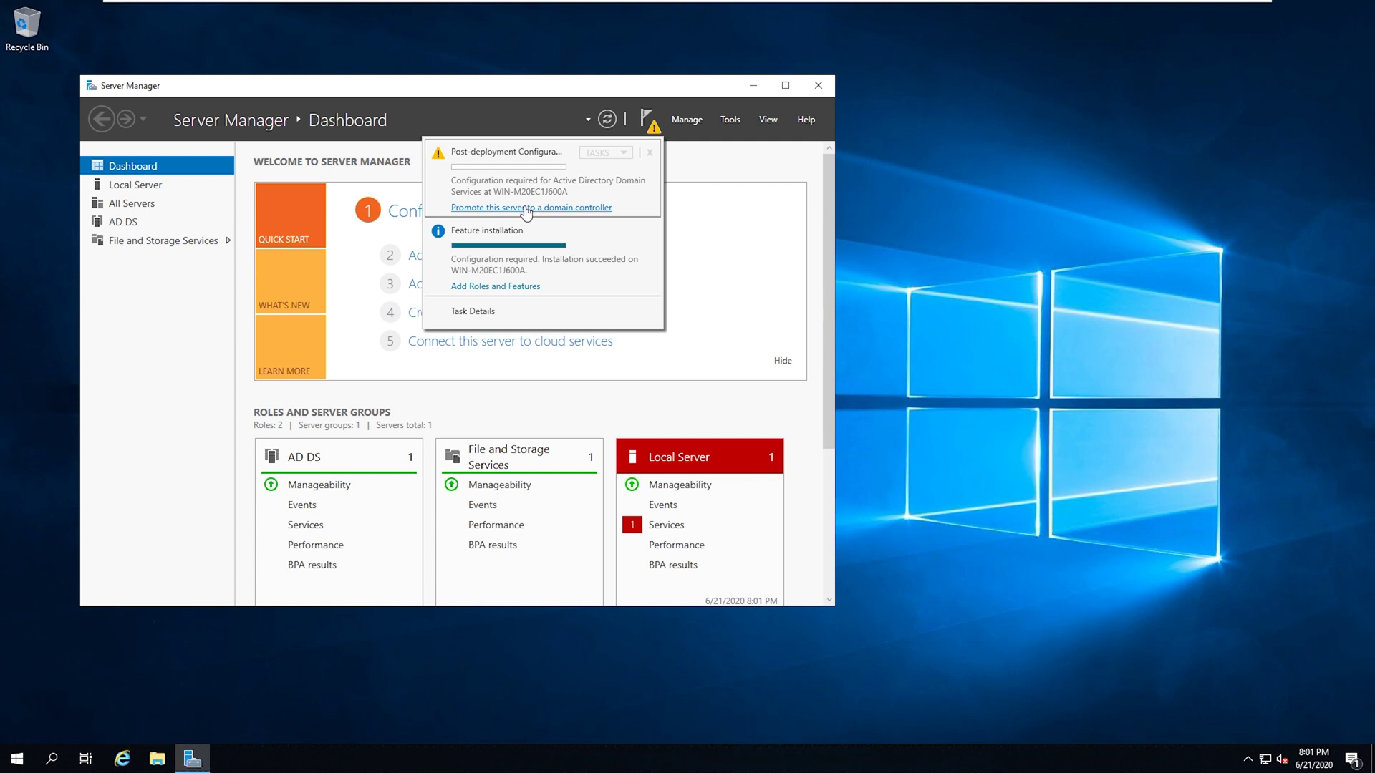
pyautogui.click(526, 208)
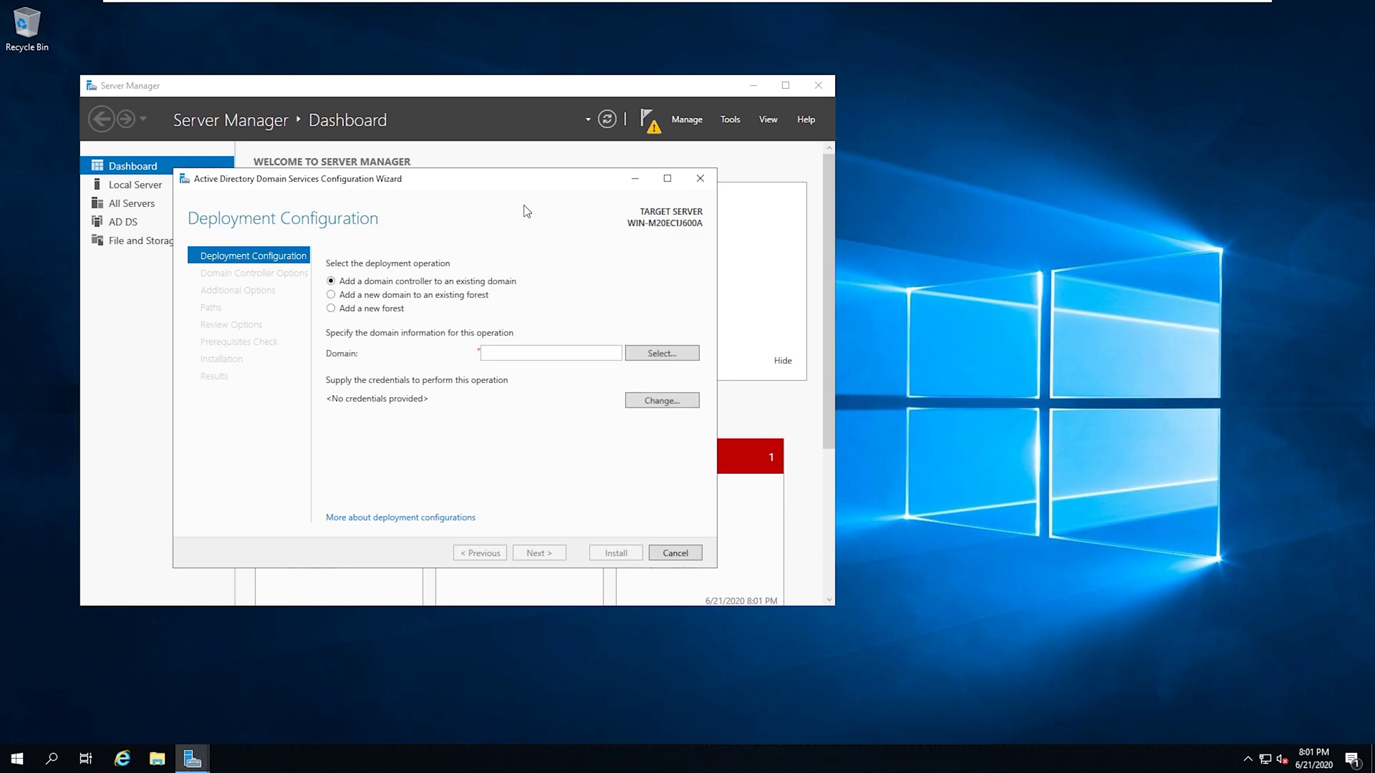
# - Add a new forest with root domain 'test.lab' and continue to Domain Controller Options
pyautogui.click(373, 311)
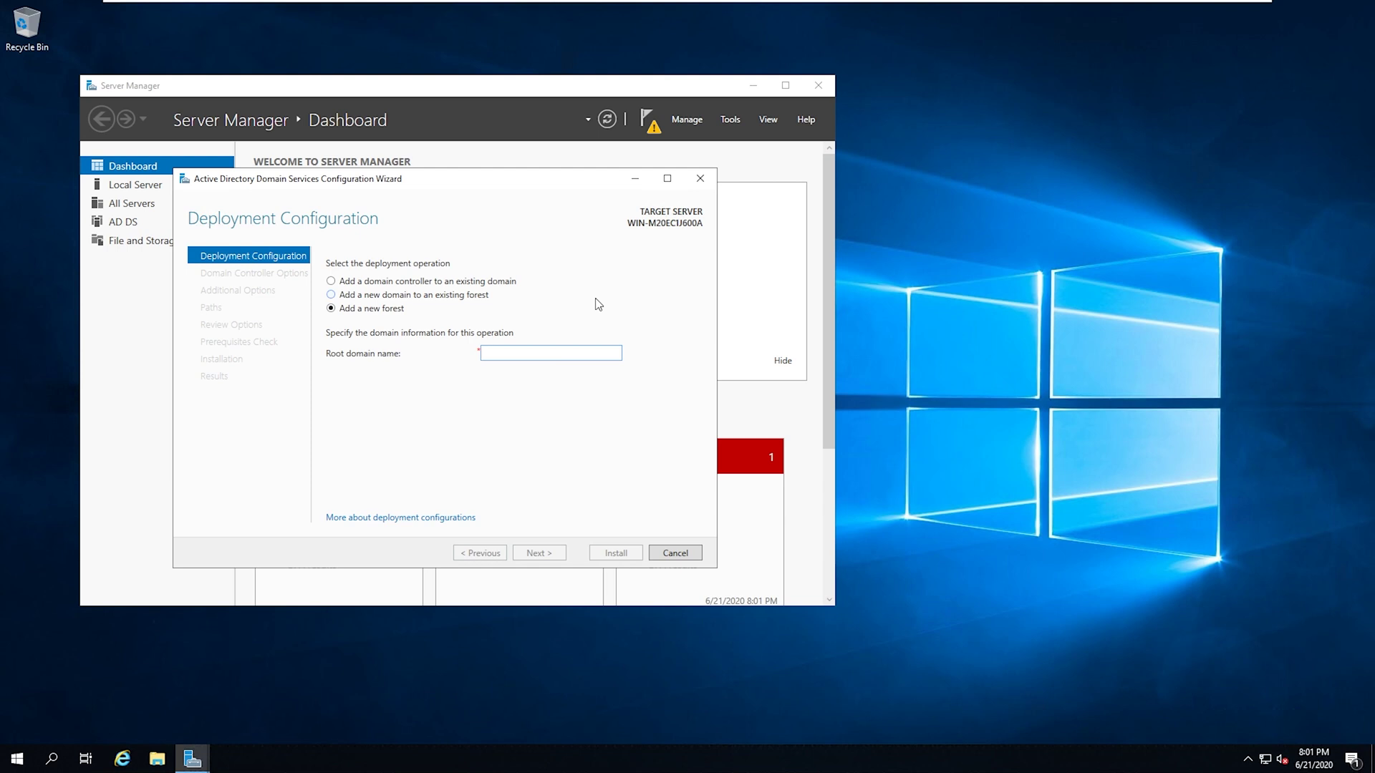
pyautogui.write('test.lab')
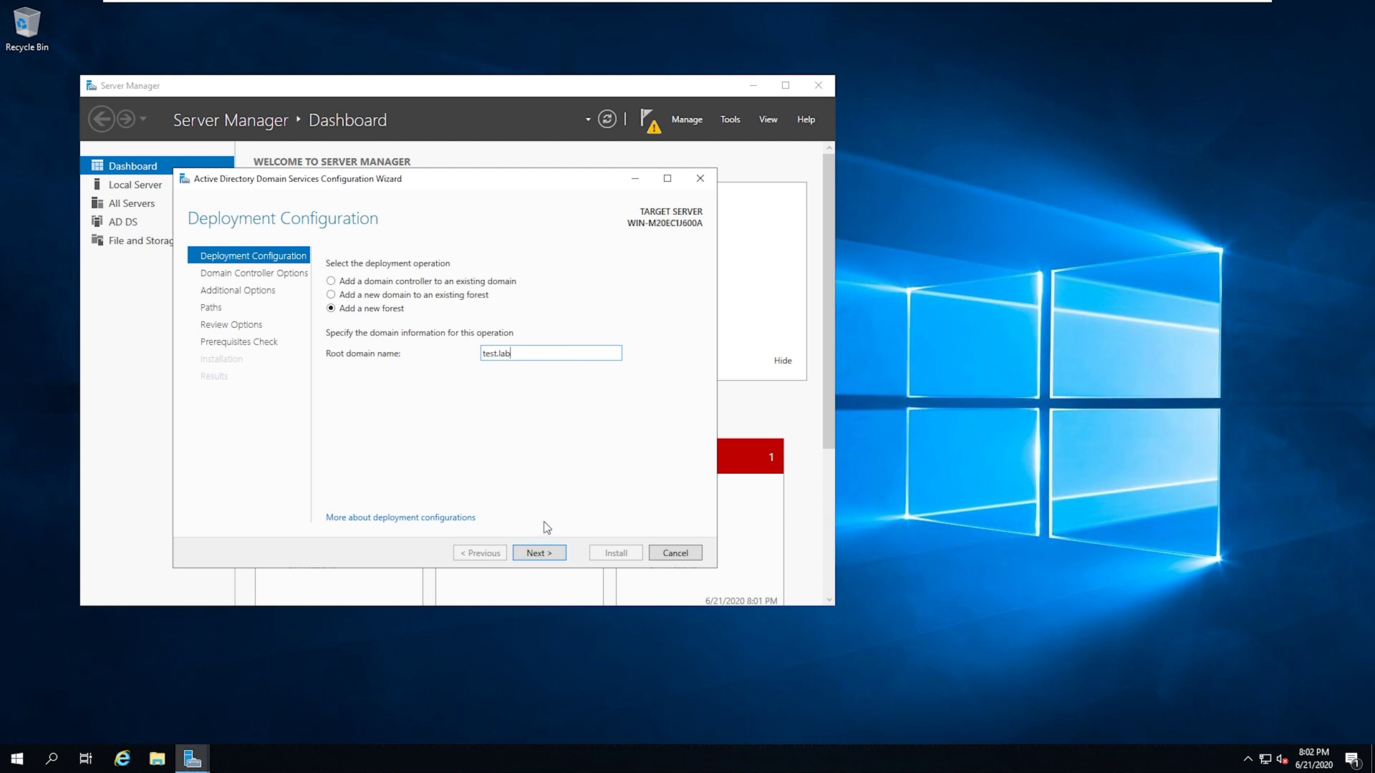
pyautogui.click(538, 553)
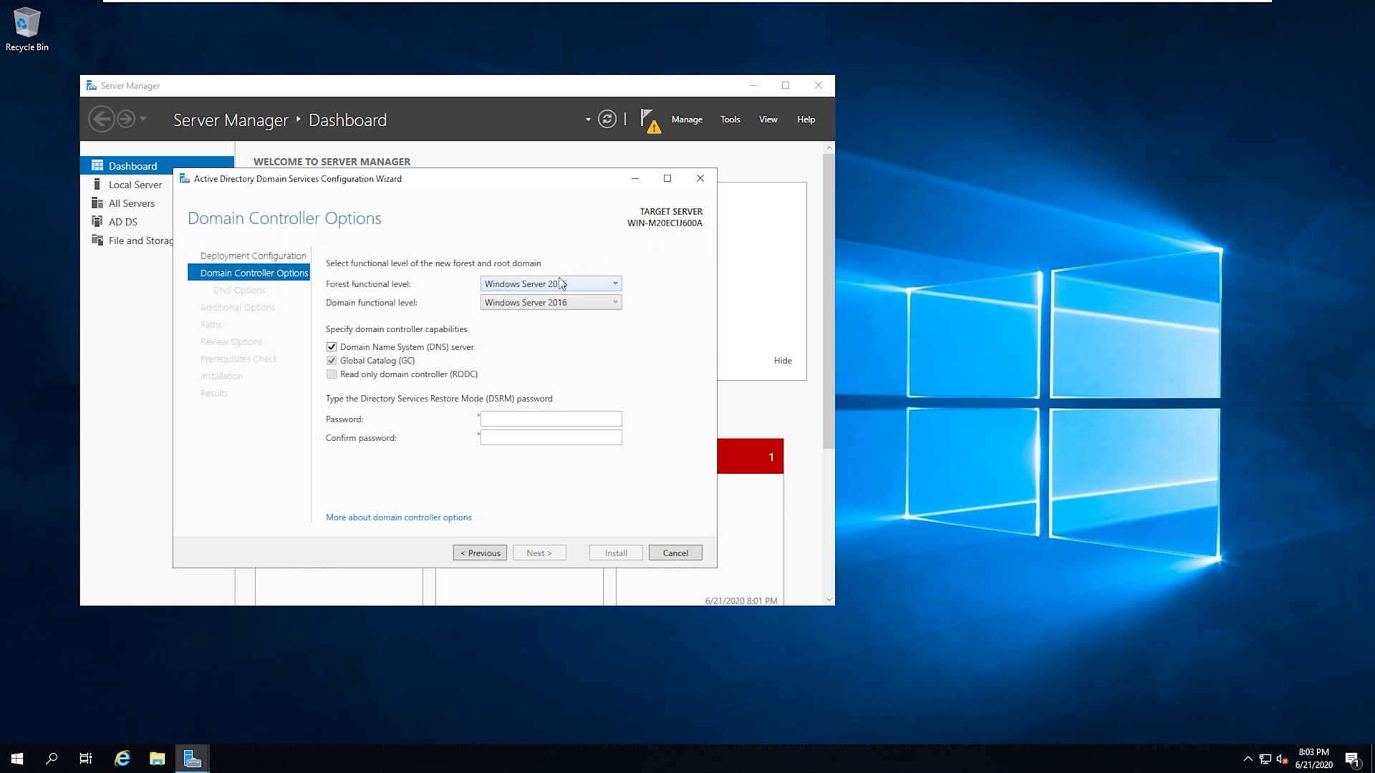
pyautogui.click(618, 286)
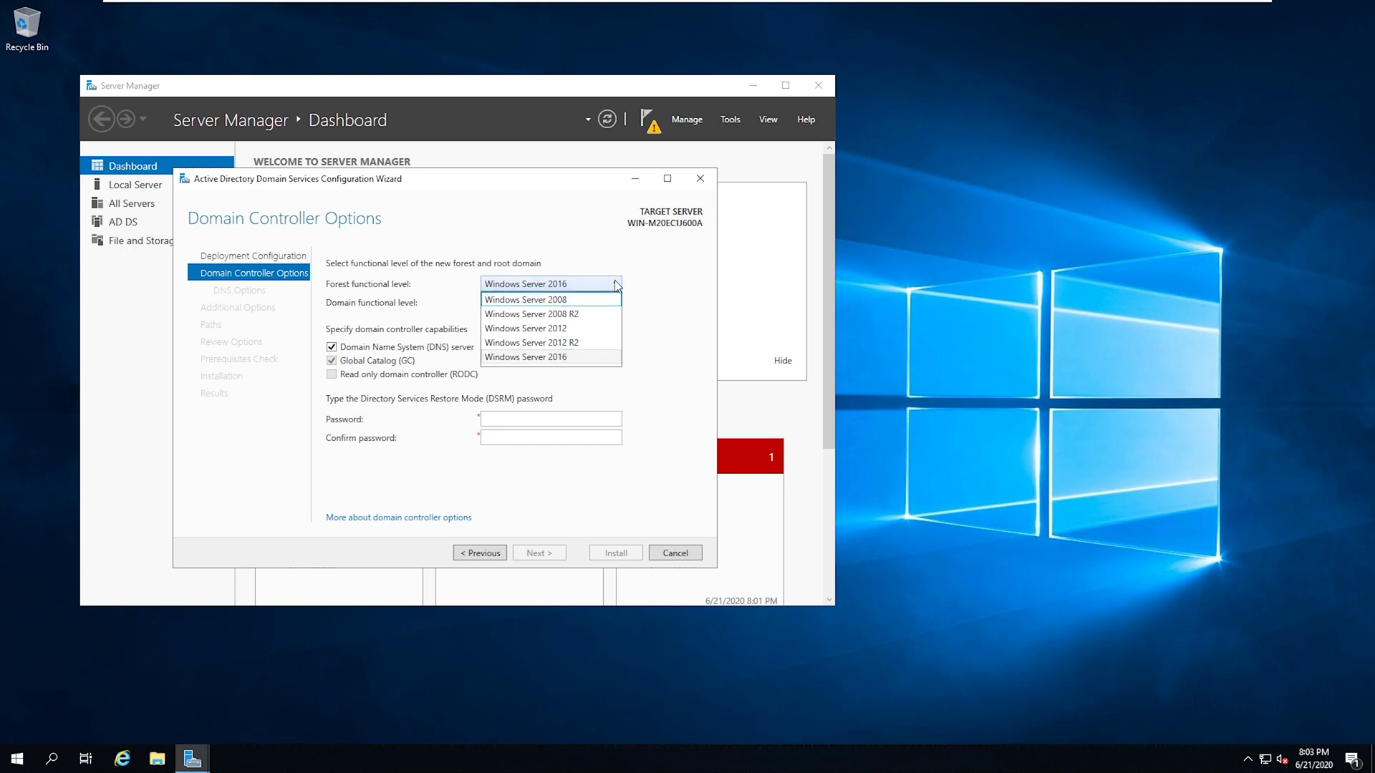
# - Keep Windows Server 2016 forest level, enter and confirm the DSRM password, and continue
pyautogui.click(617, 286)
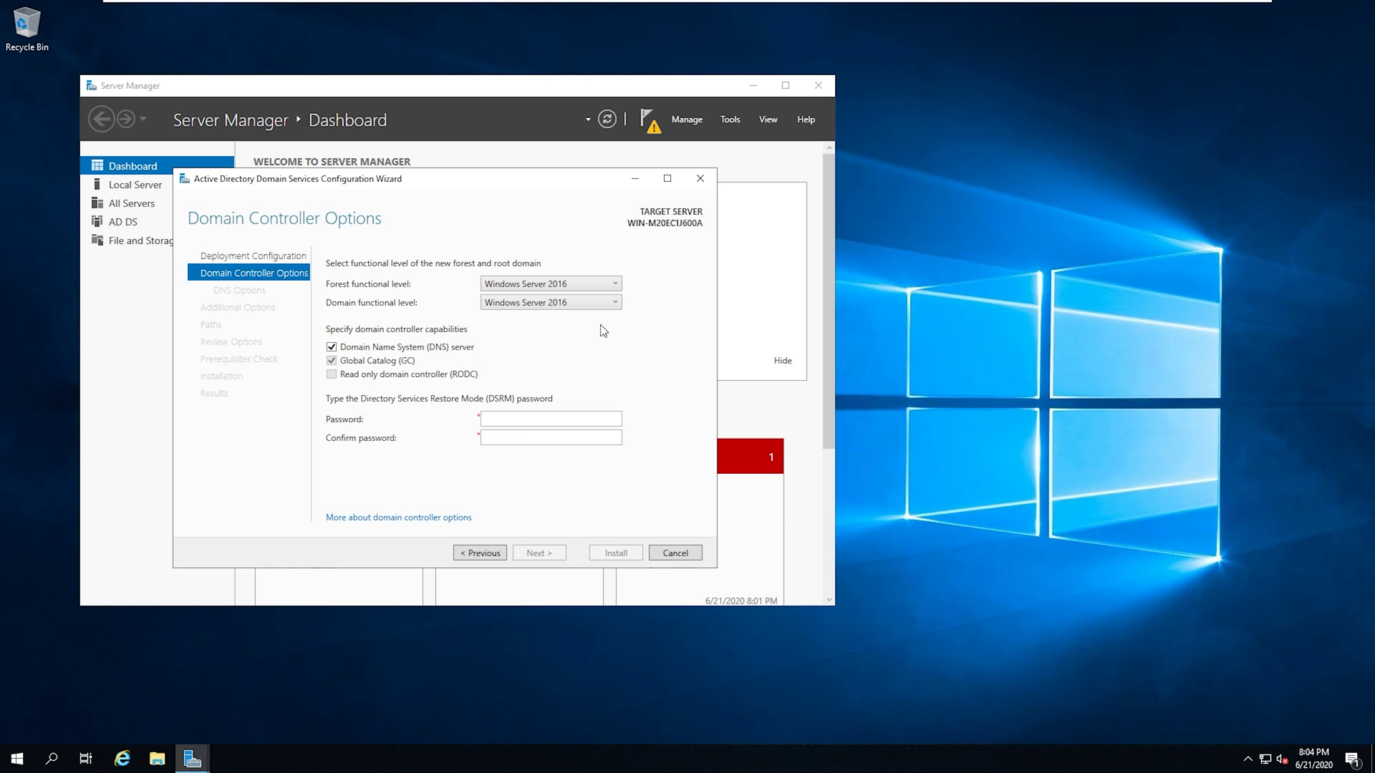
pyautogui.click(577, 417)
pyautogui.write('****************')
pyautogui.press('Tab')
pyautogui.write('****************')
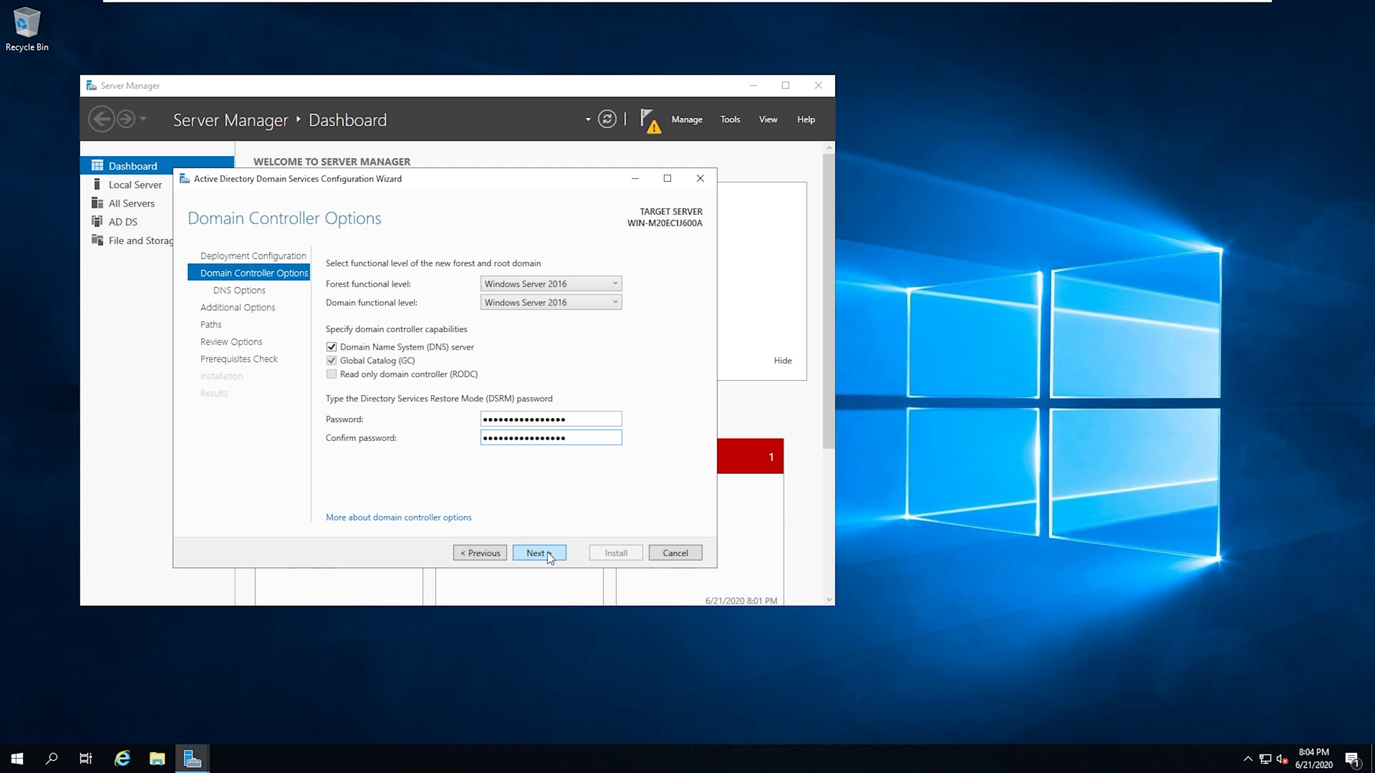
pyautogui.click(549, 557)
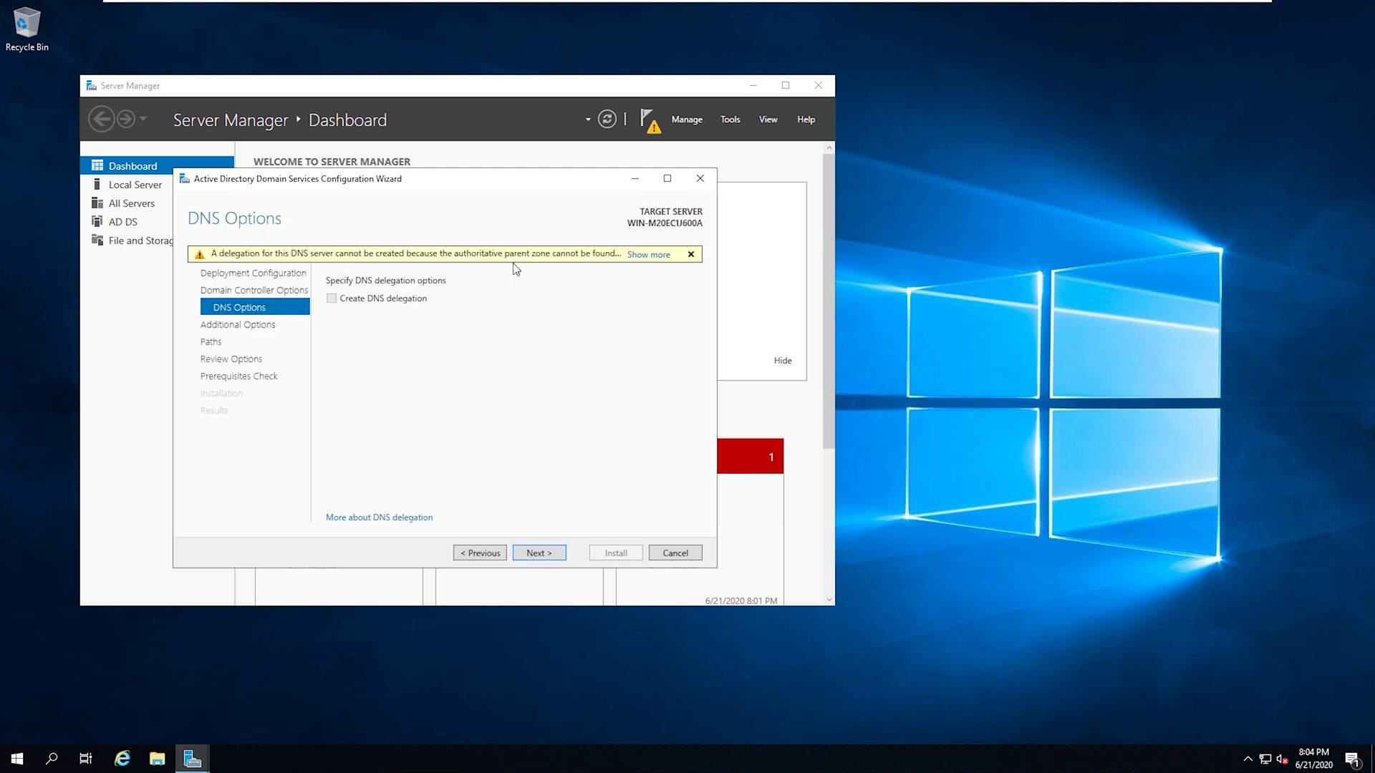
# - Keep the DNS options, NetBIOS name TEST and default NTDS and SYSVOL paths to reach Review Options
pyautogui.click(546, 553)
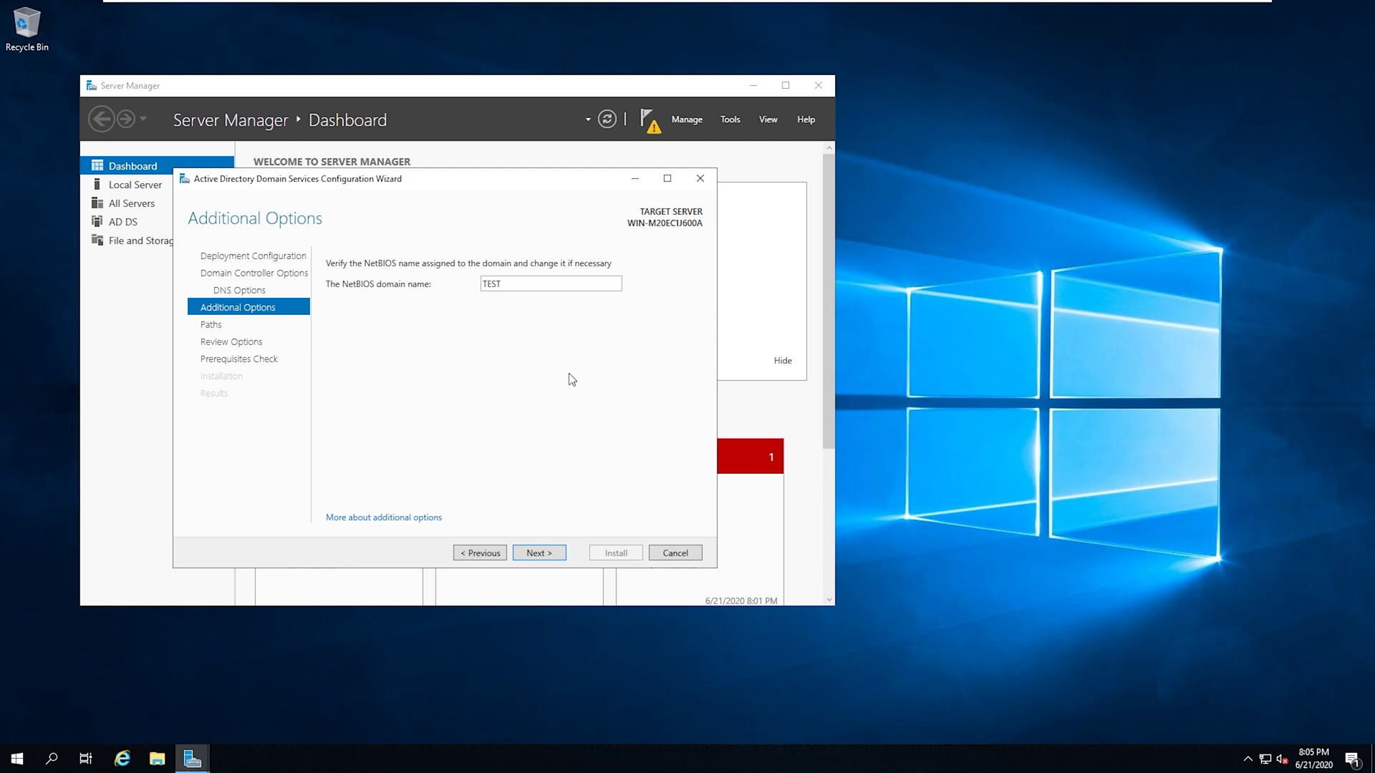
pyautogui.click(538, 553)
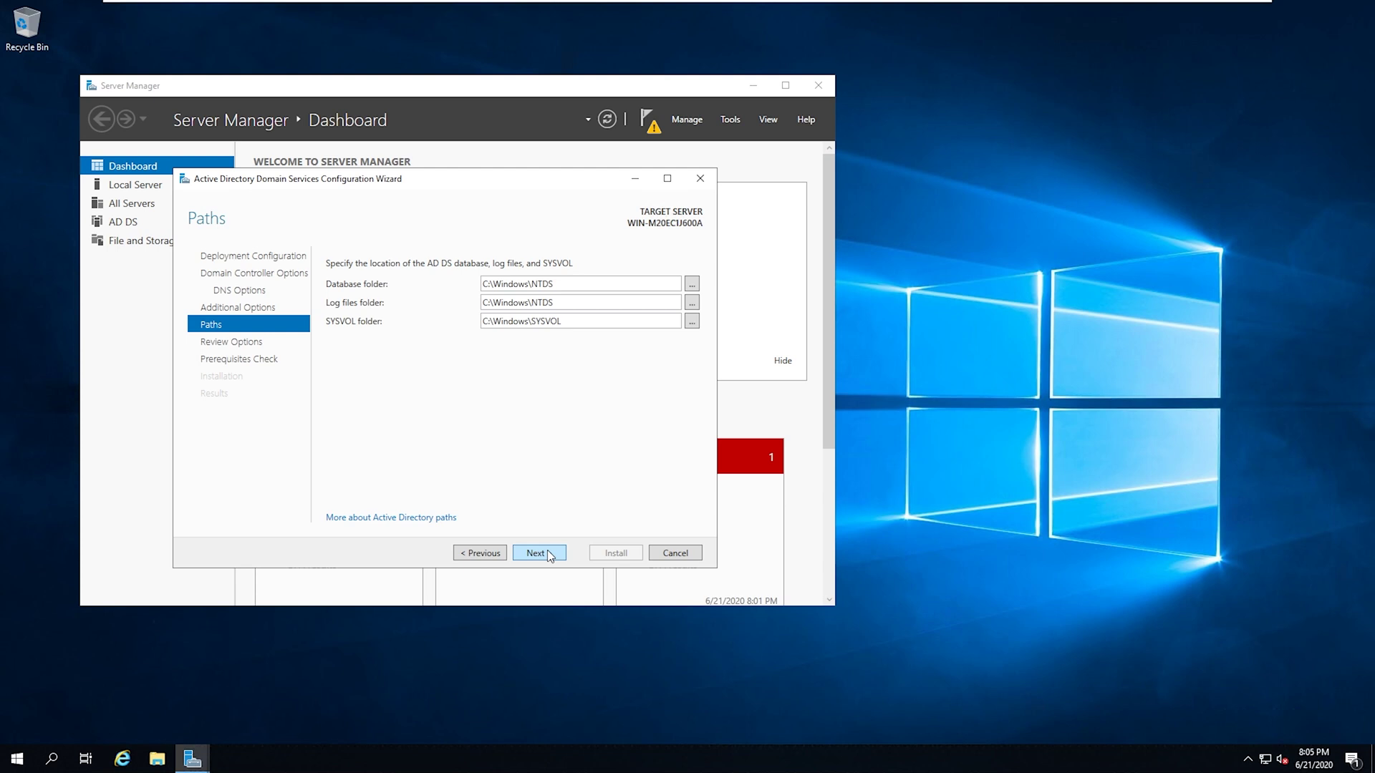
pyautogui.click(549, 556)
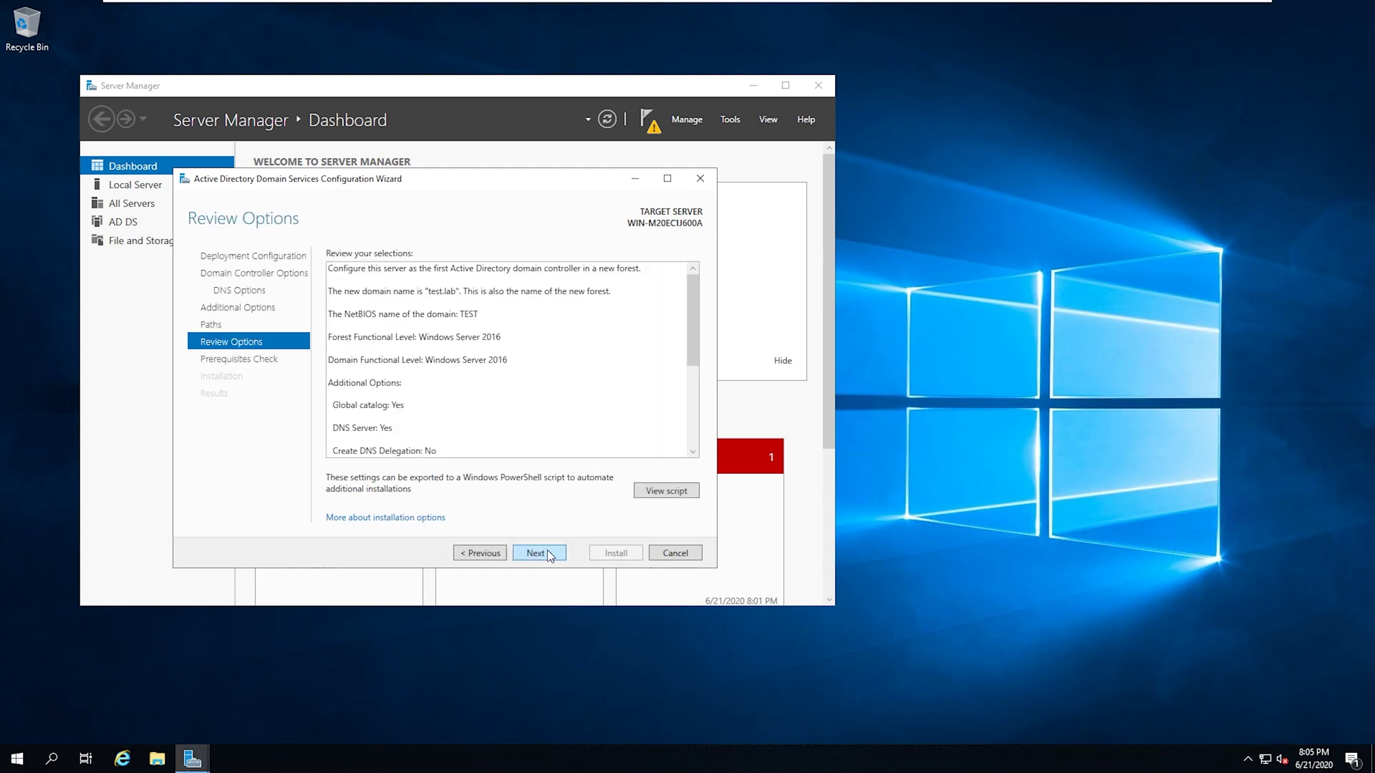
pyautogui.click(666, 492)
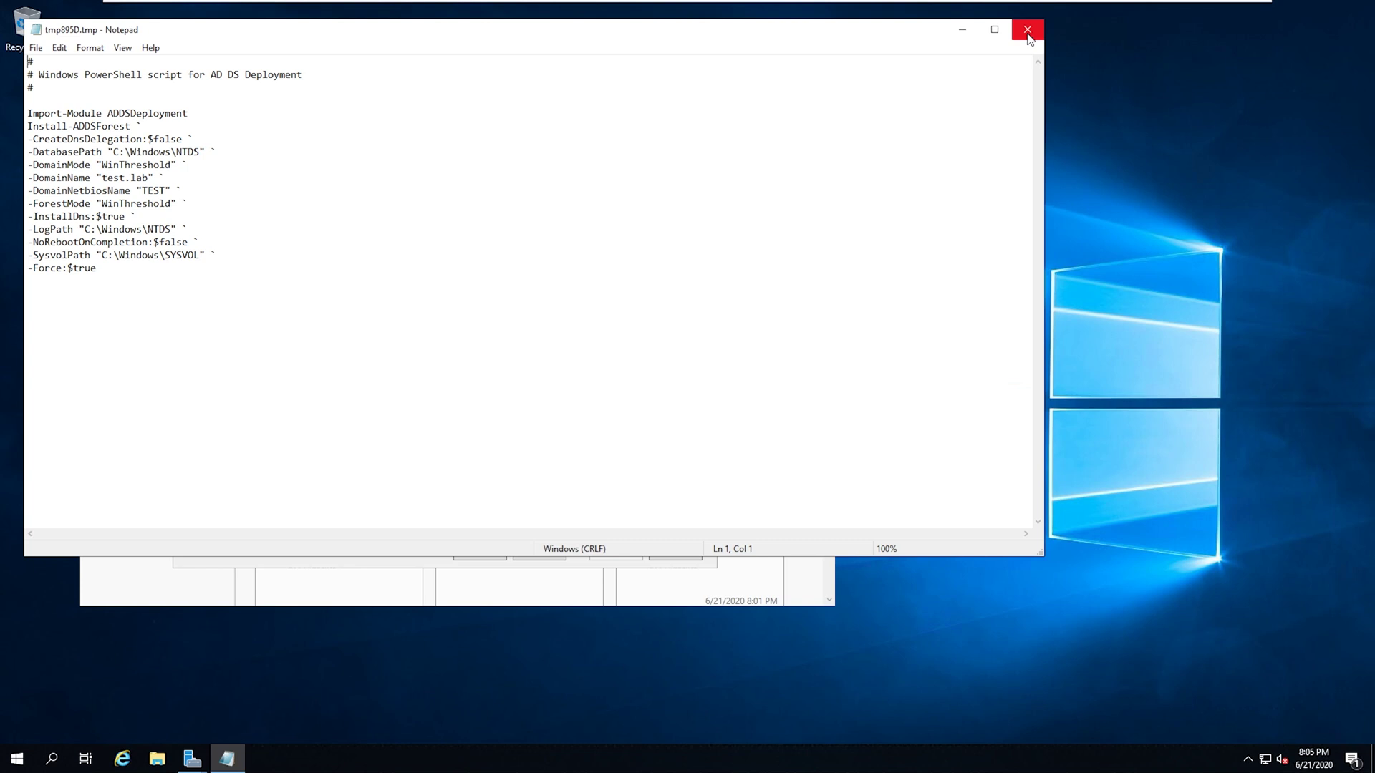
pyautogui.click(1028, 34)
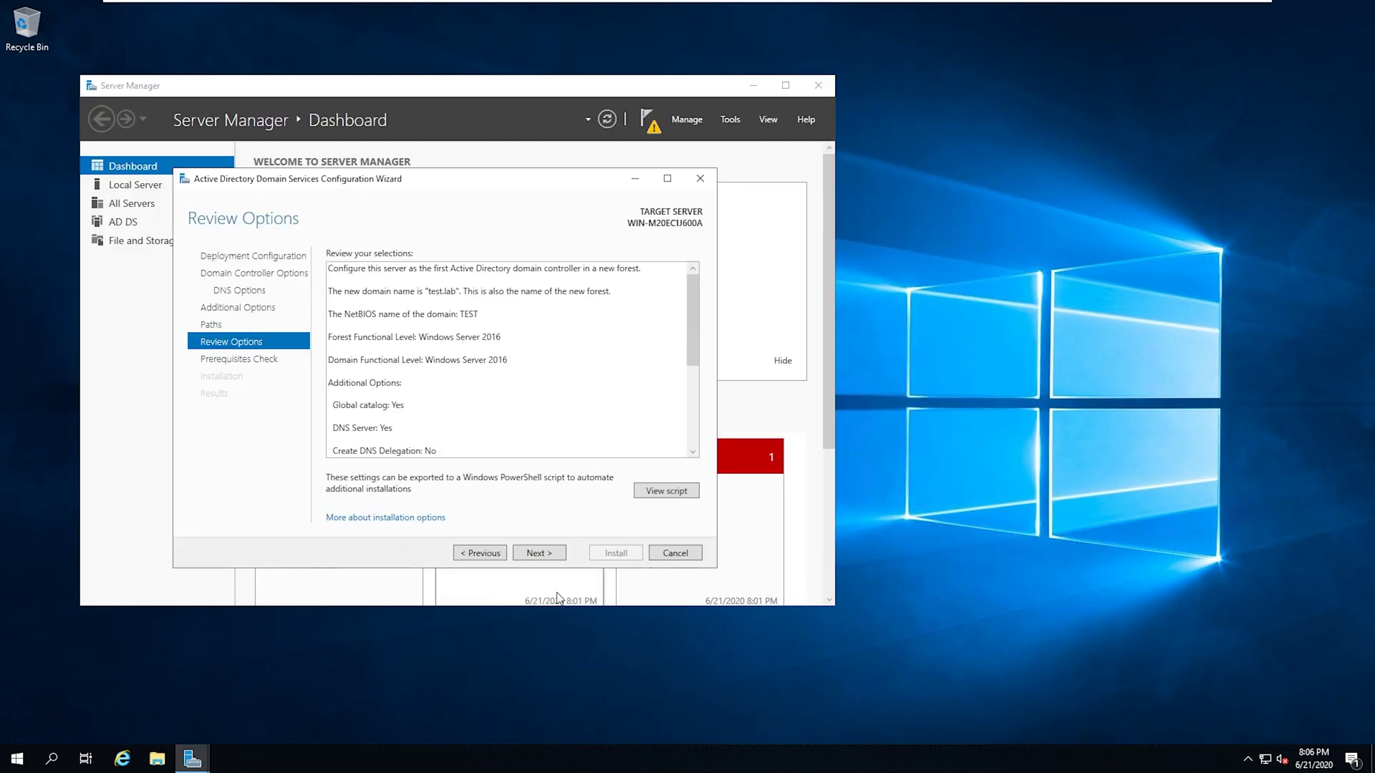
# - Pass the prerequisites check, install the test.lab domain controller, and close the wizard after success
pyautogui.click(550, 556)
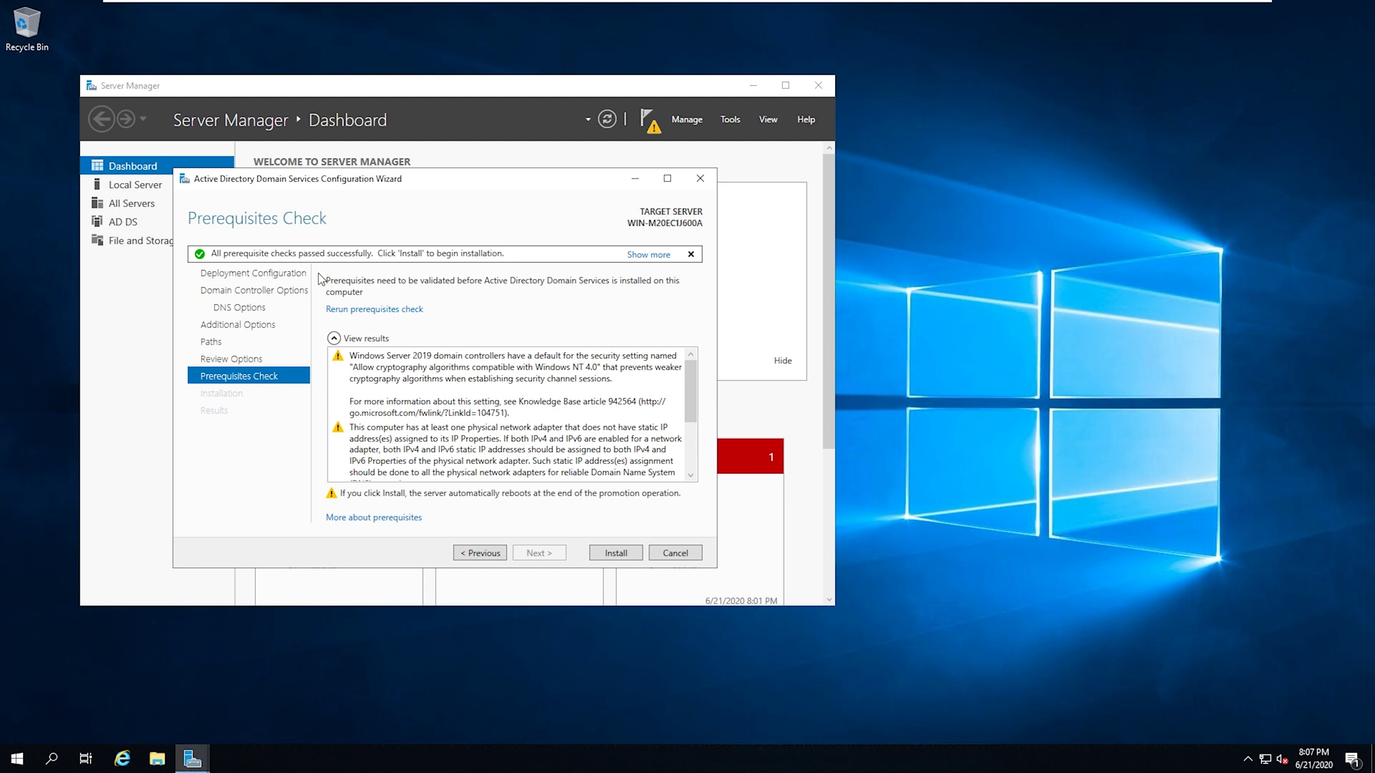
pyautogui.click(616, 553)
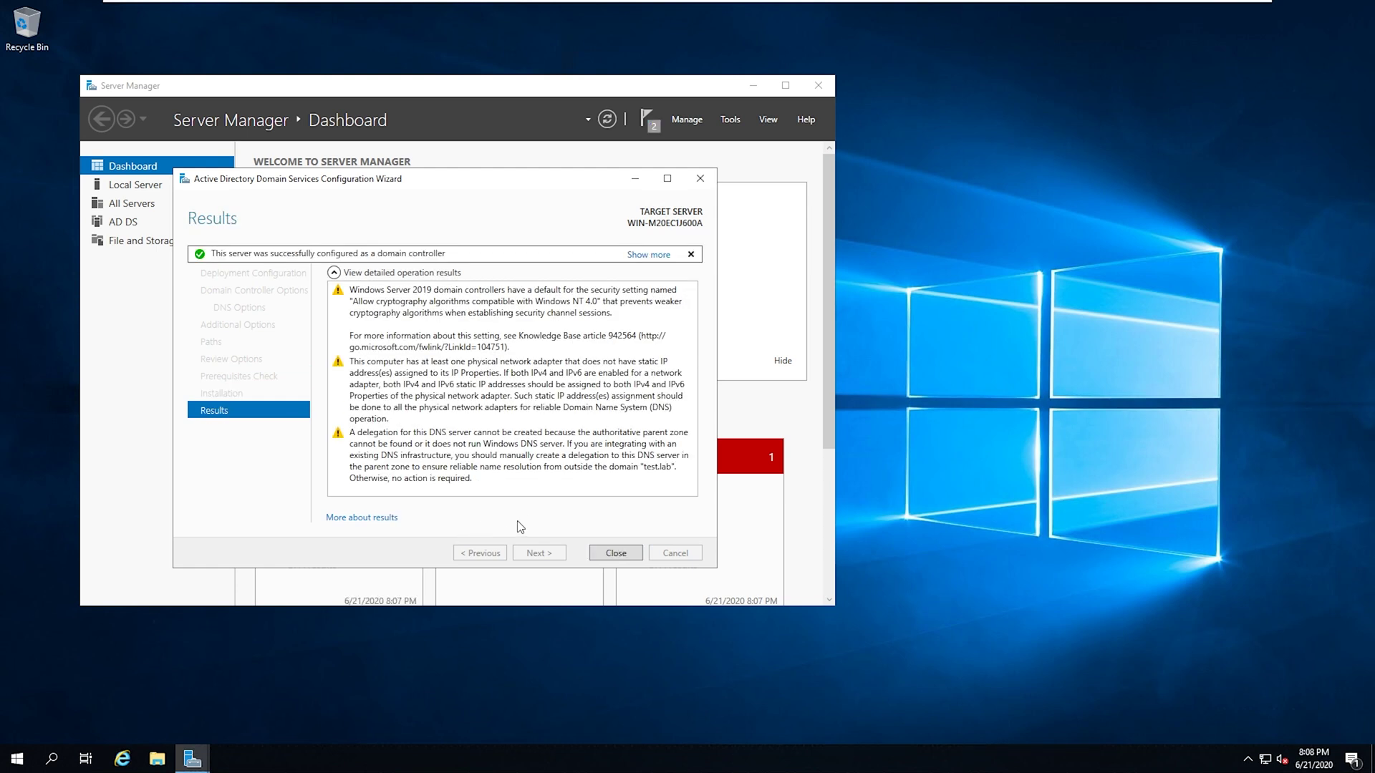
pyautogui.click(615, 553)
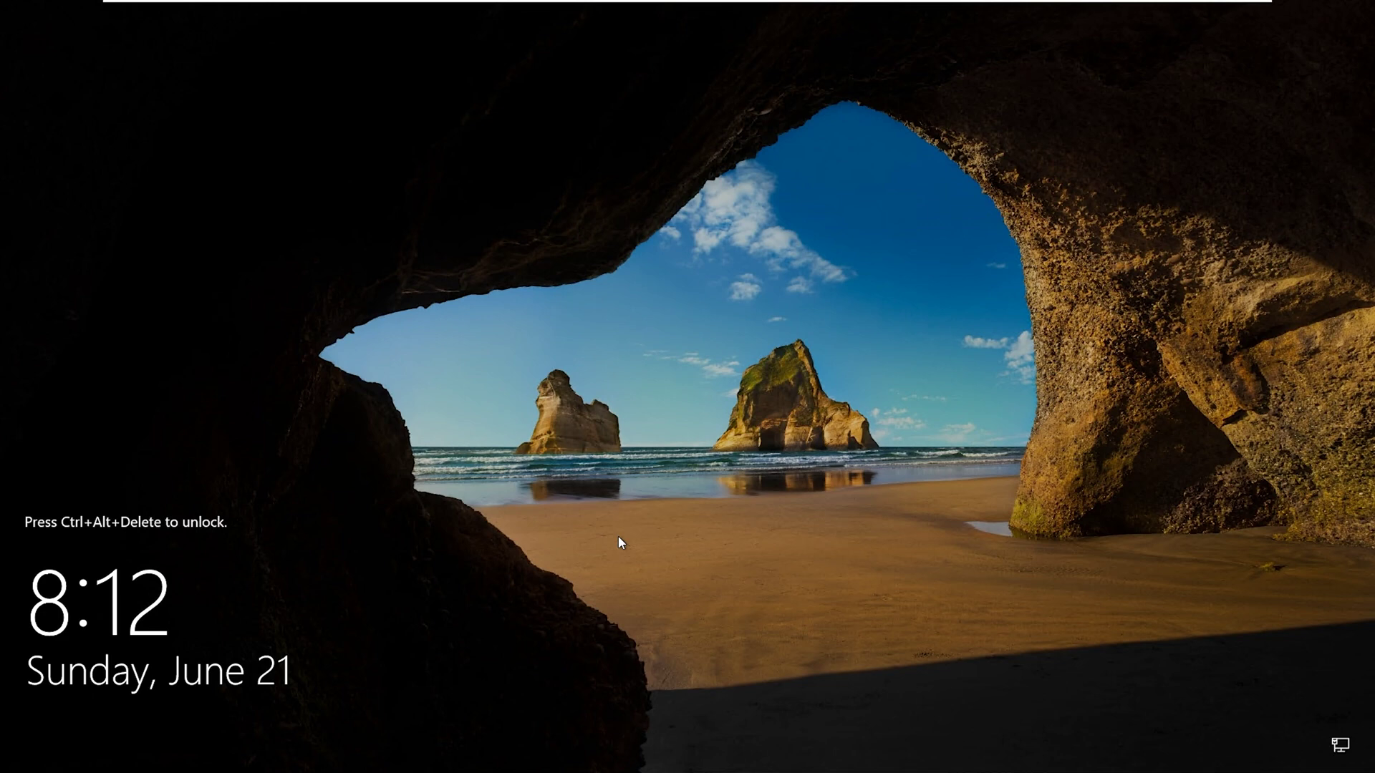
# - Sign in as TEST\Administrator with its password, after briefly trying Other user
pyautogui.hotkey('ctrl', 'alt', 'Delete')
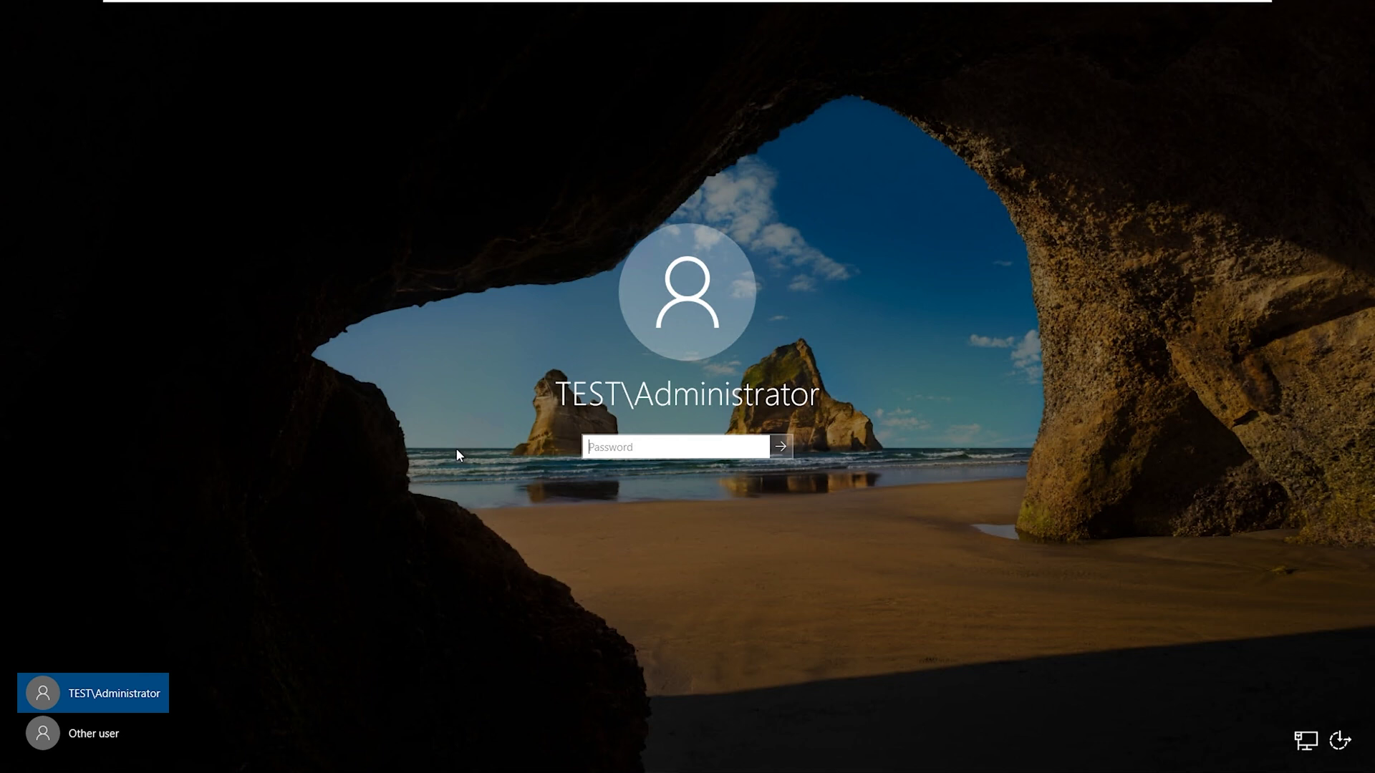
pyautogui.click(109, 732)
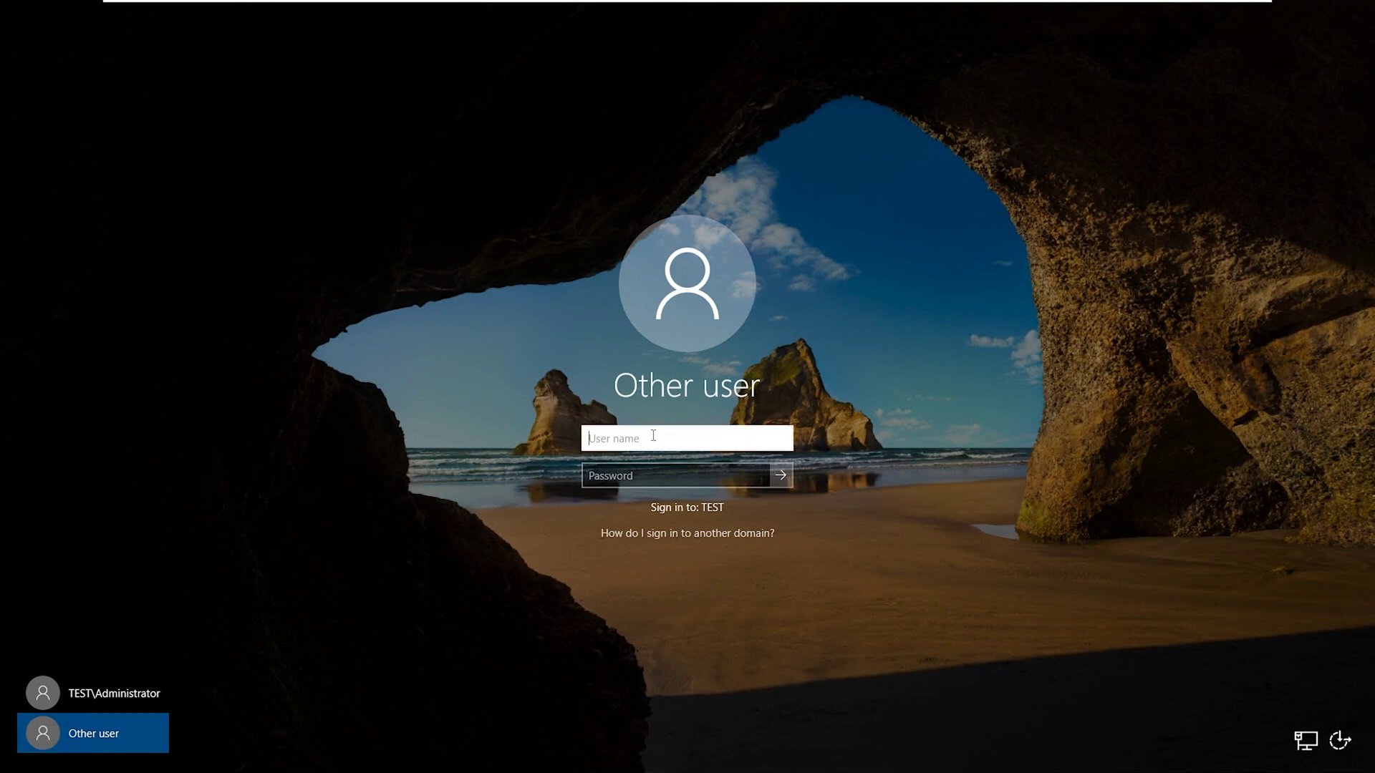
pyautogui.write('JG\\')
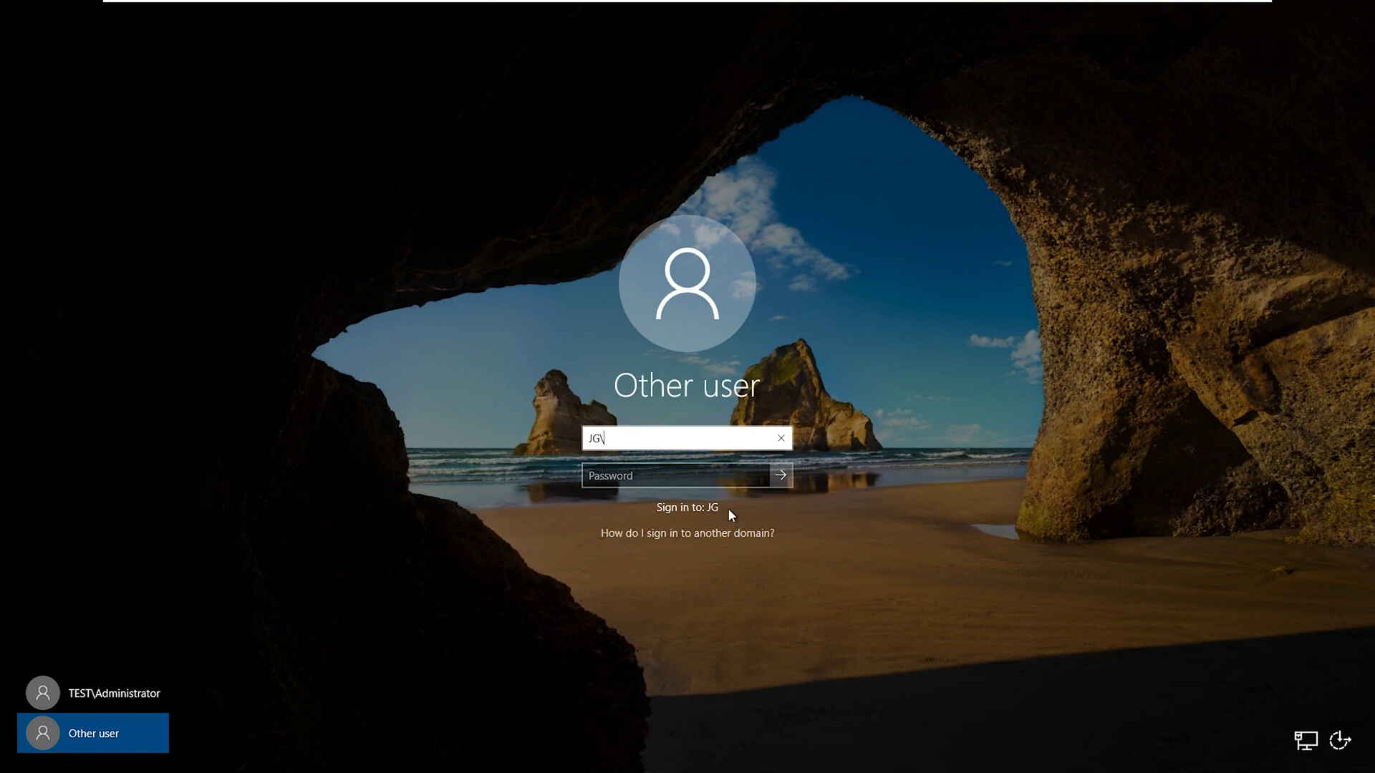
pyautogui.click(109, 692)
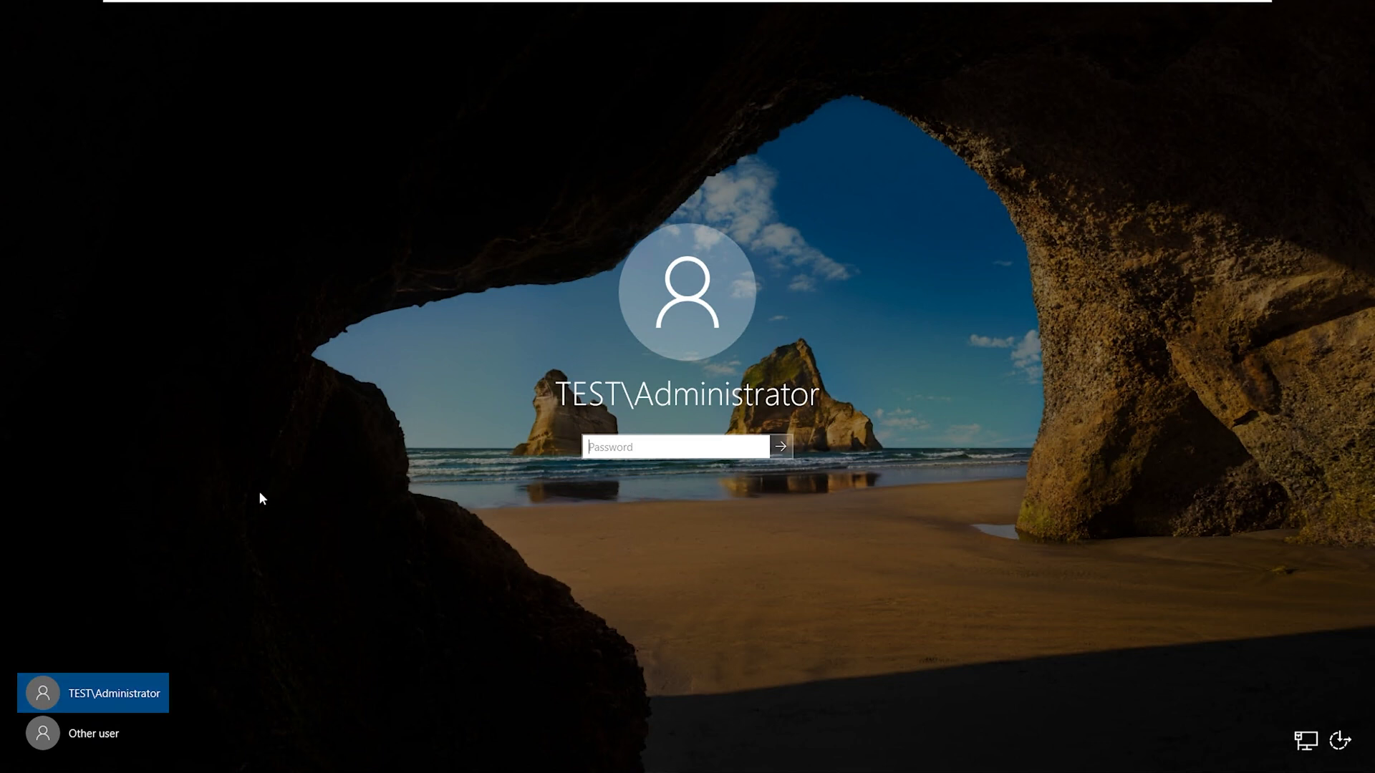
pyautogui.write('********')
pyautogui.press('Return')
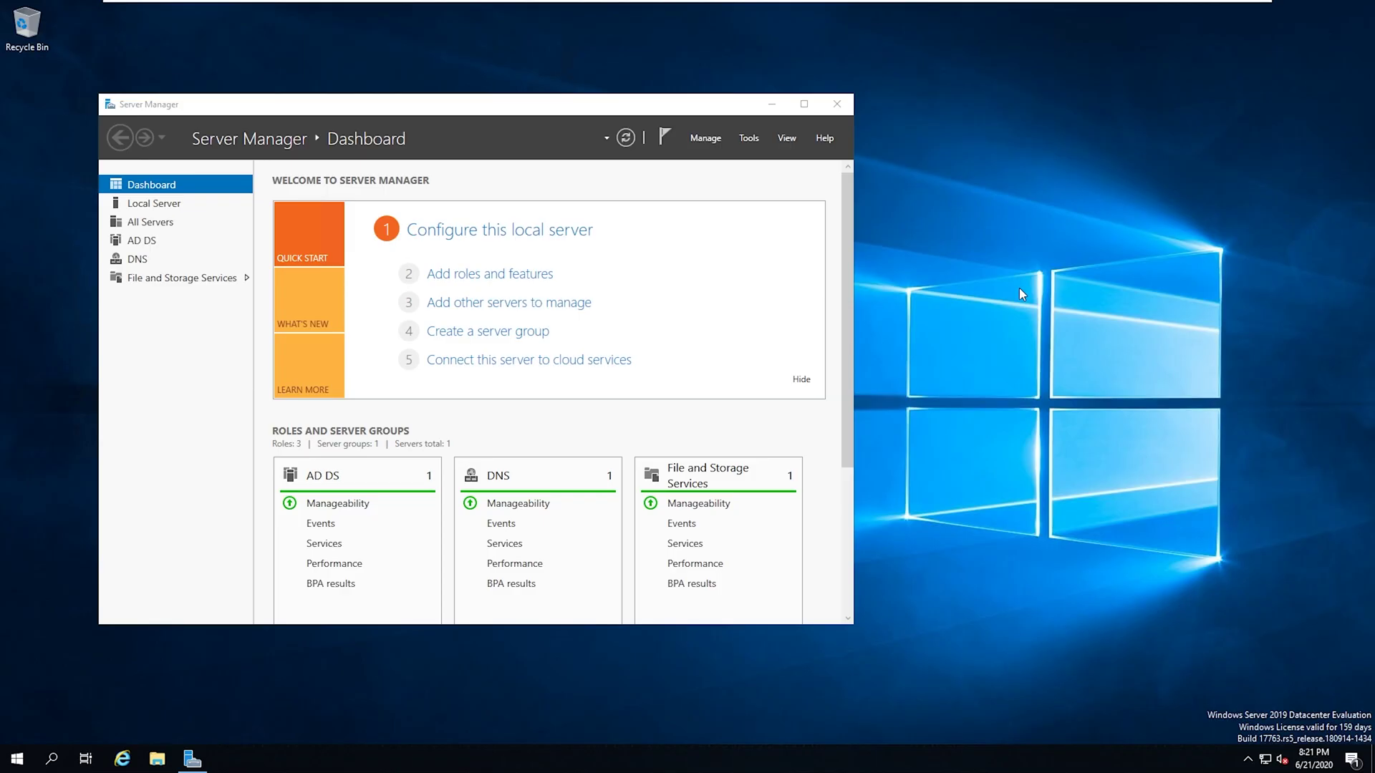
# - Bring up Server Manager's Tools menu of administrative tools
pyautogui.click(749, 139)
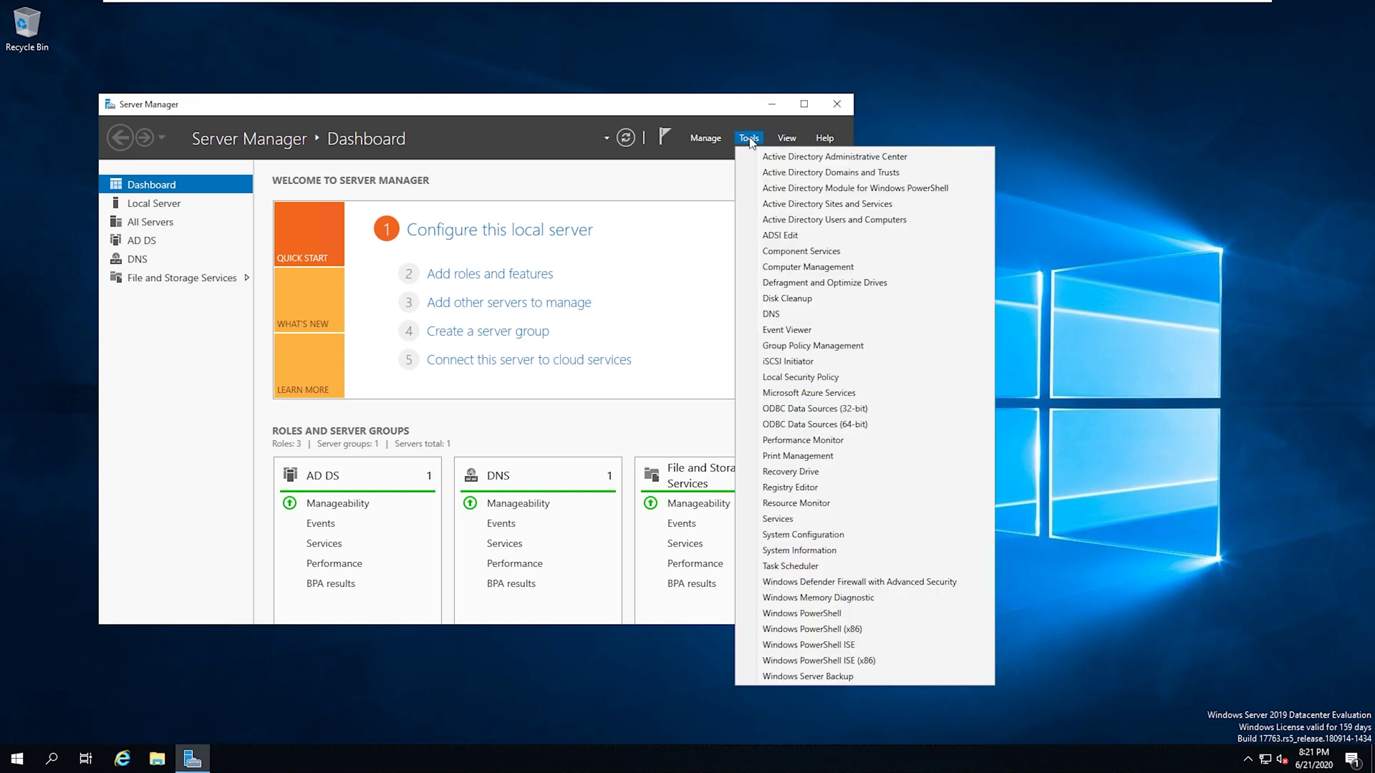
# - Launch Group Policy Management and expand the test.lab forest to show its Domains
pyautogui.click(799, 346)
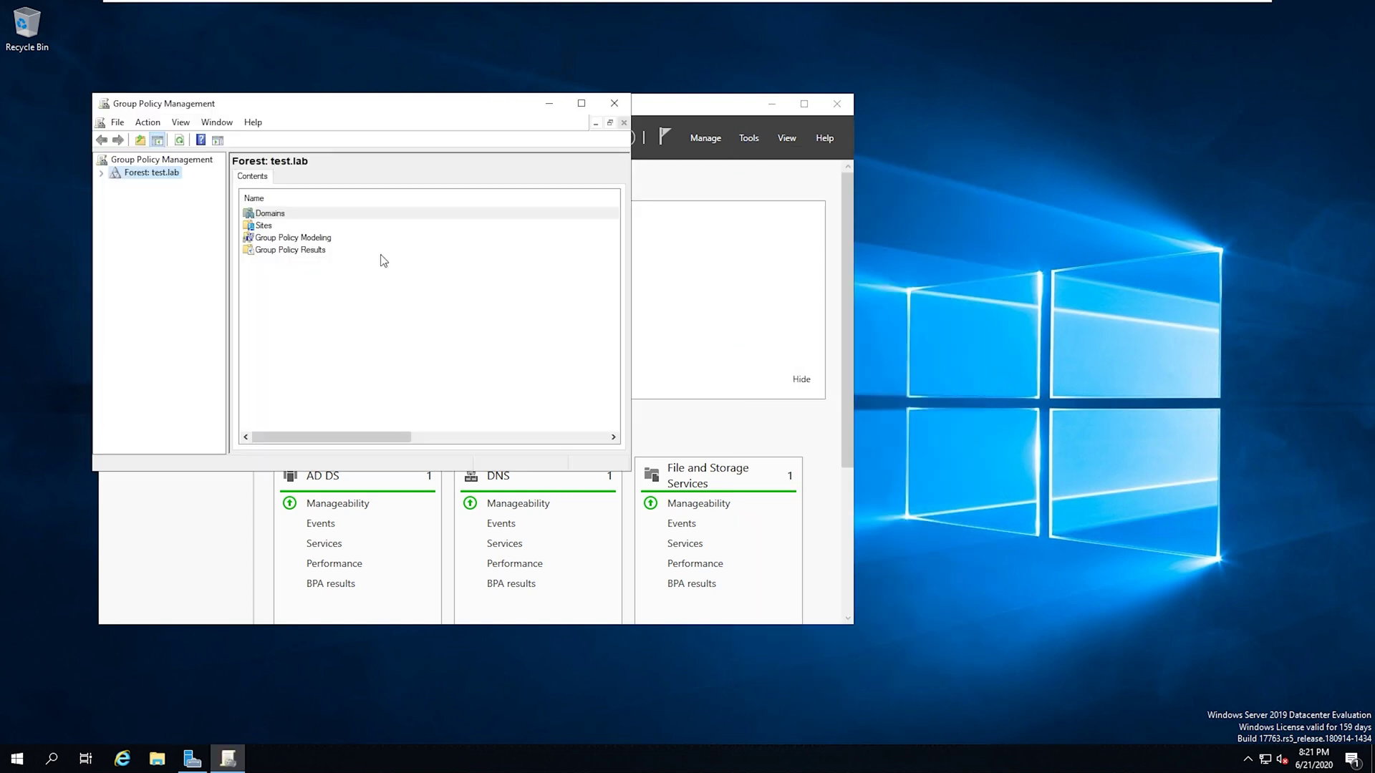
pyautogui.click(104, 175)
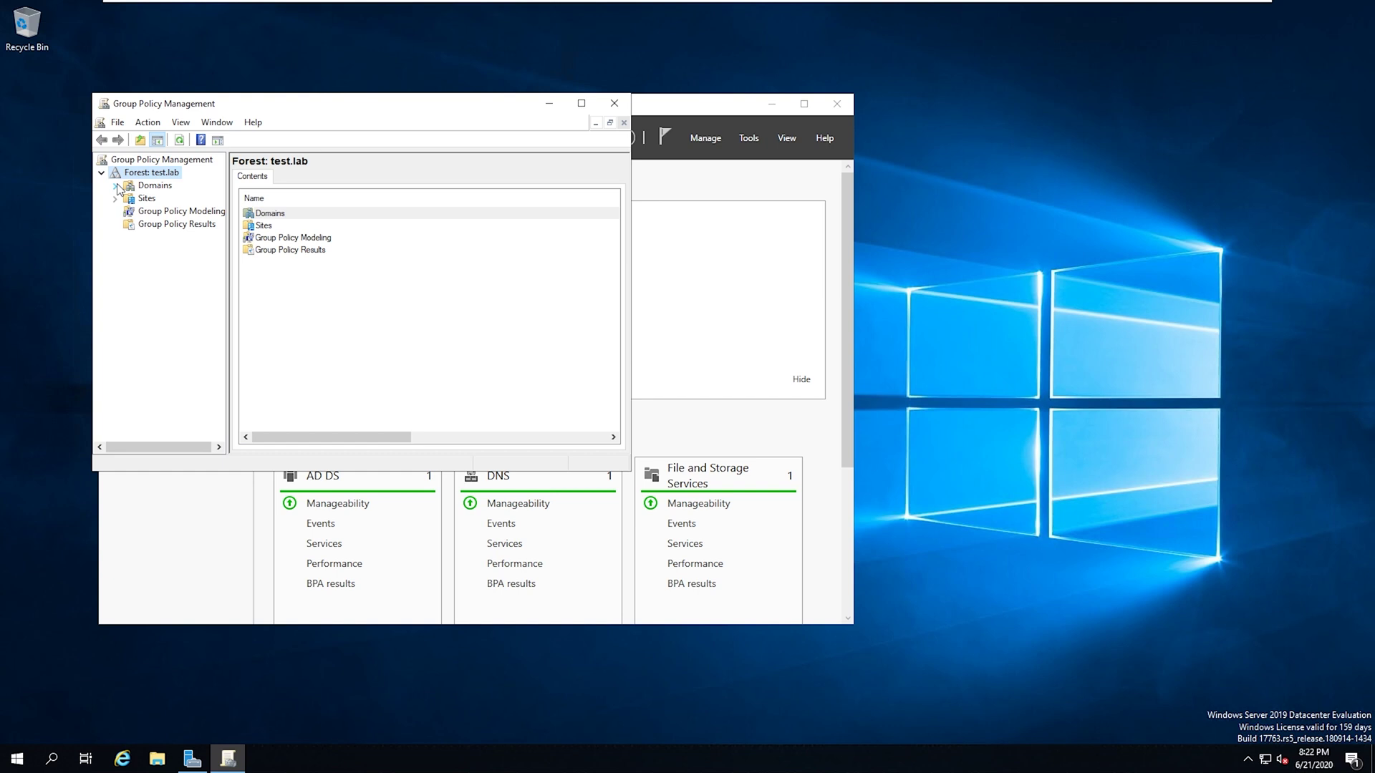
pyautogui.click(116, 185)
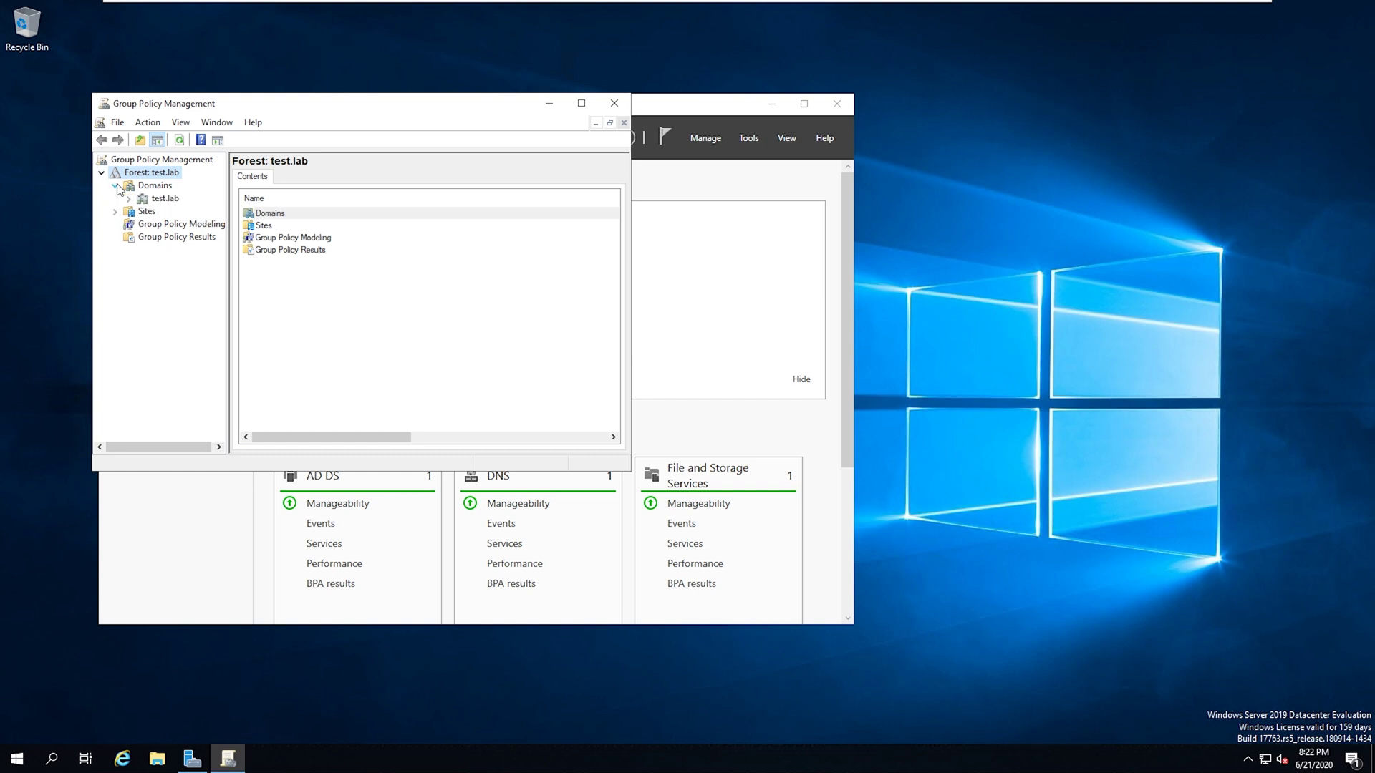
# - Create a GPO named 'Test GPO 1' linked to the test.lab domain
pyautogui.rightClick(165, 200)
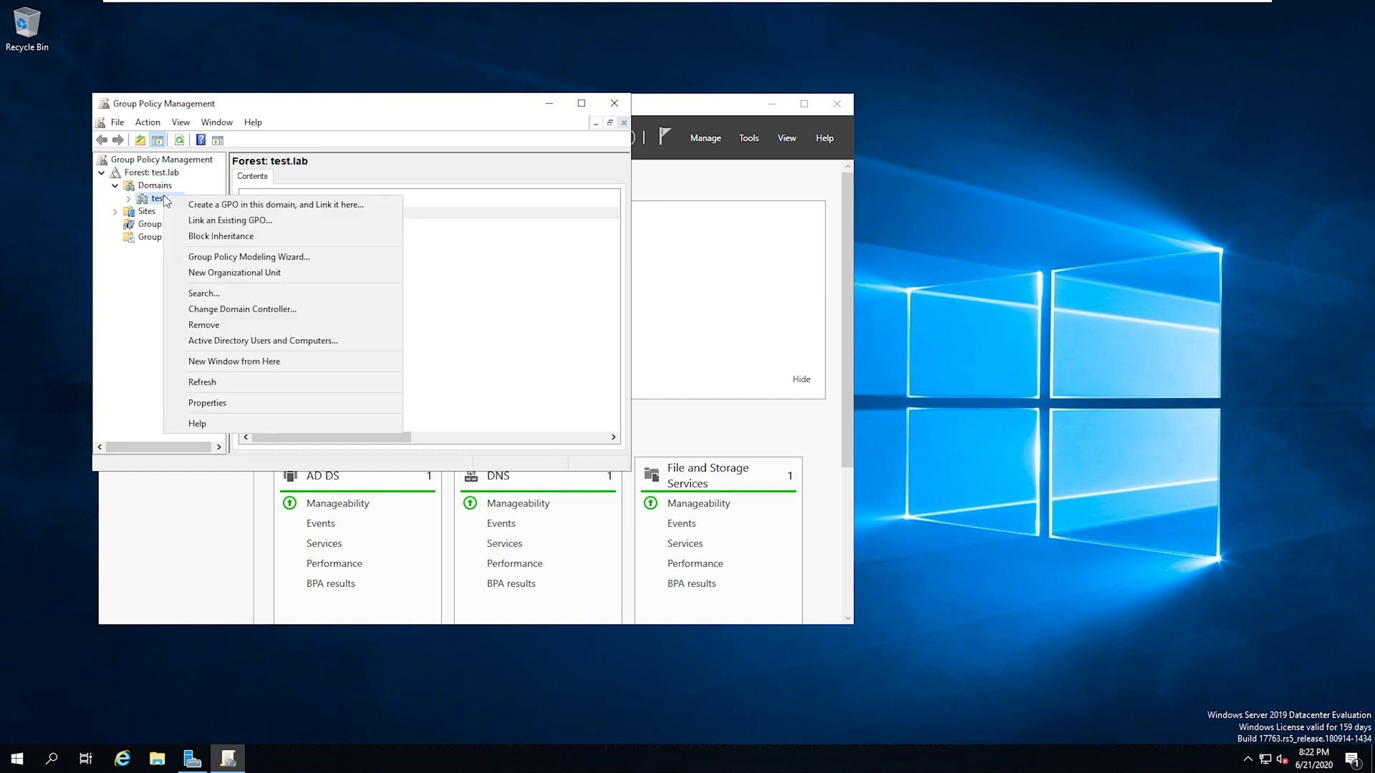
pyautogui.click(259, 206)
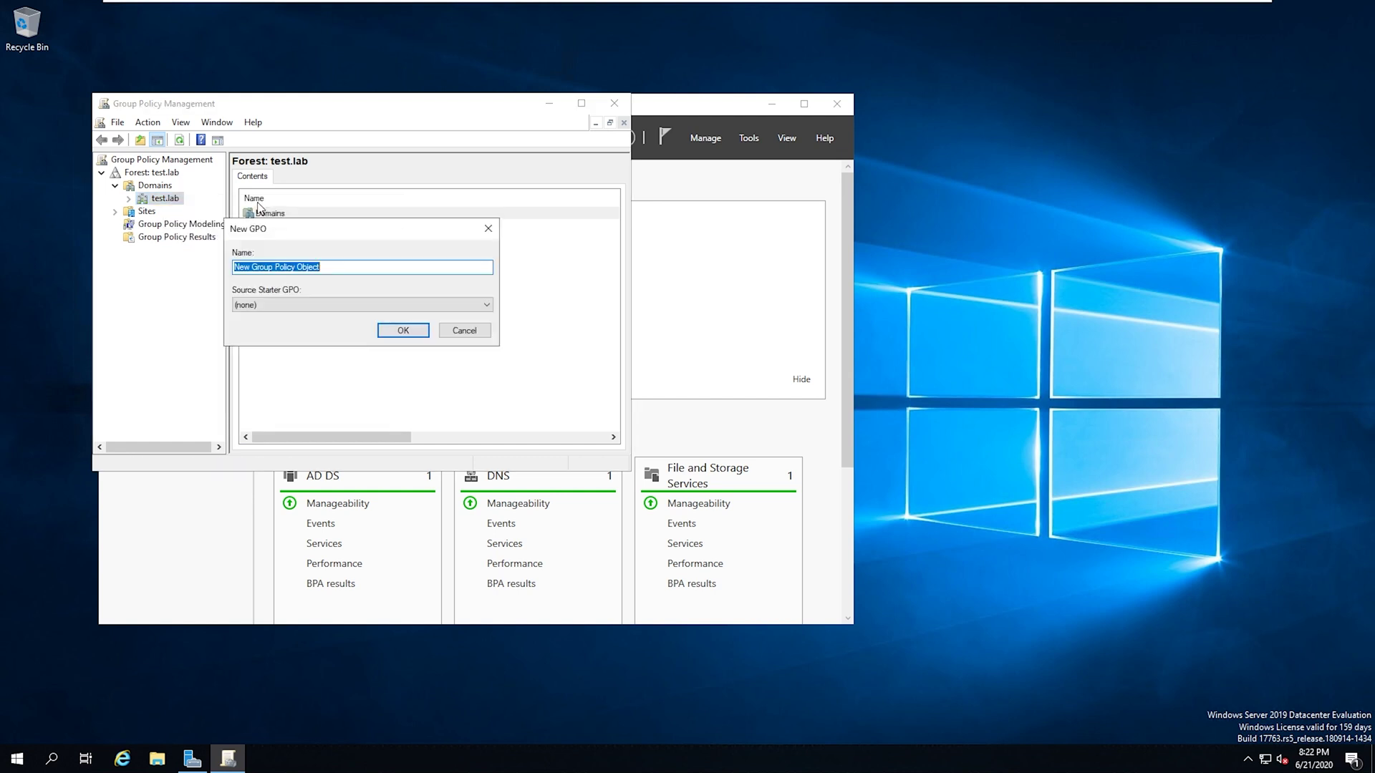
pyautogui.press('BackSpace')
pyautogui.write('Test GPO 1')
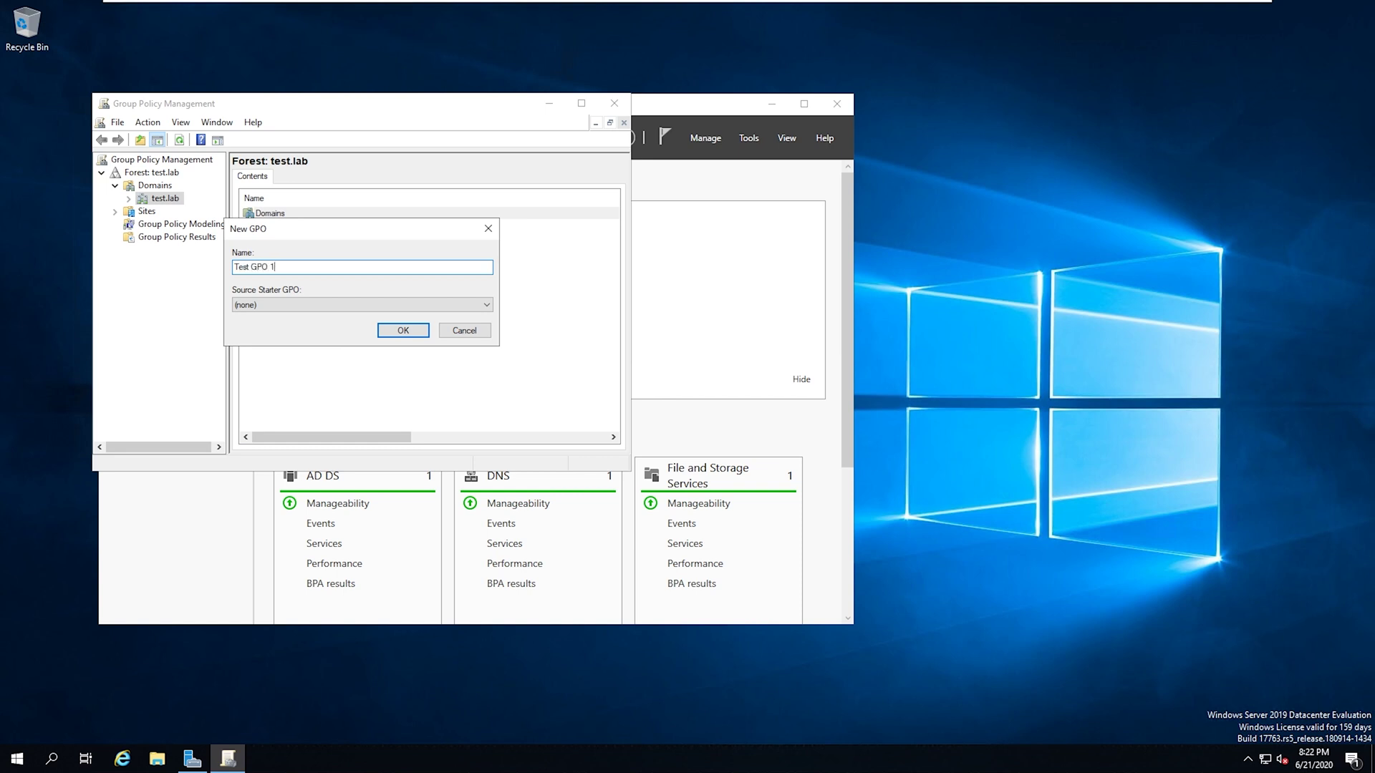
pyautogui.click(404, 330)
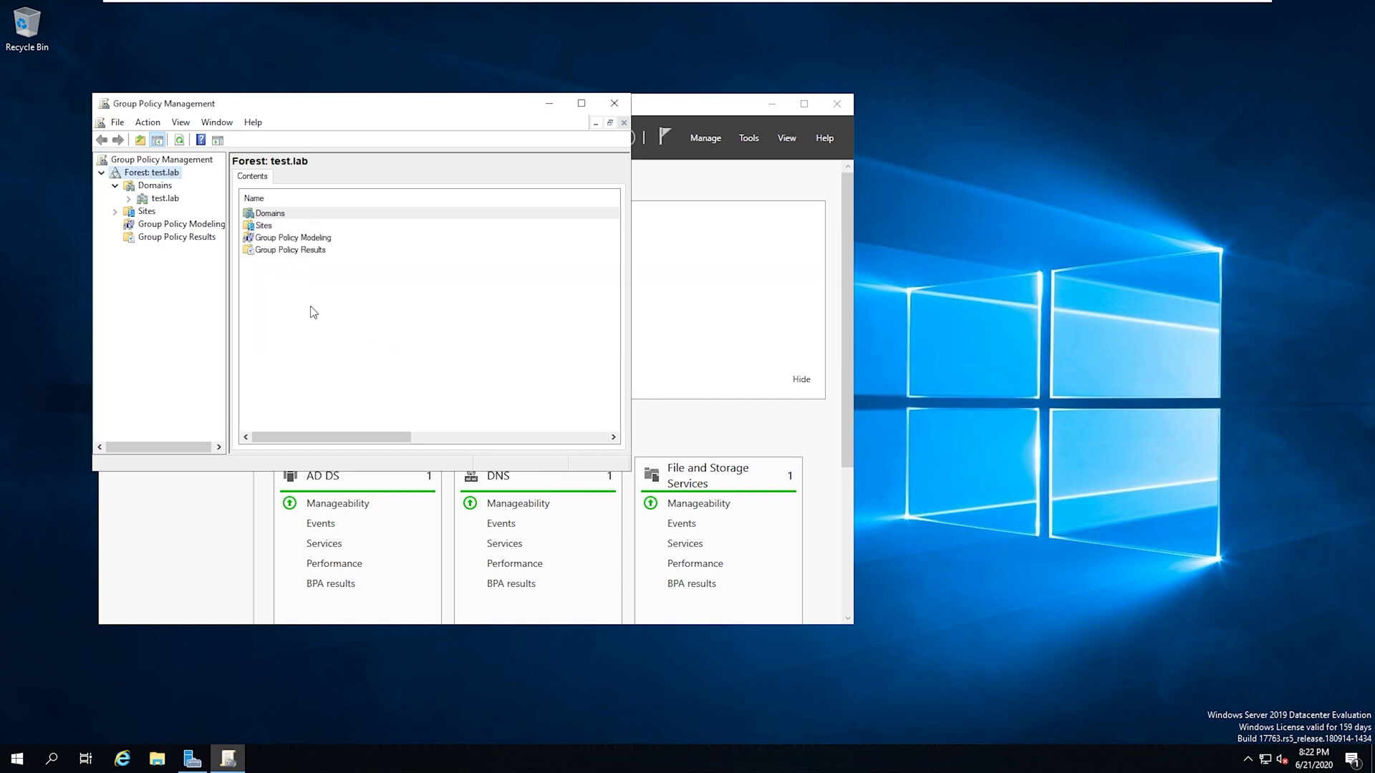
pyautogui.click(158, 200)
# - Select Test GPO 1 among test.lab's four Group Policy Objects and confirm its status is Enabled
pyautogui.click(130, 198)
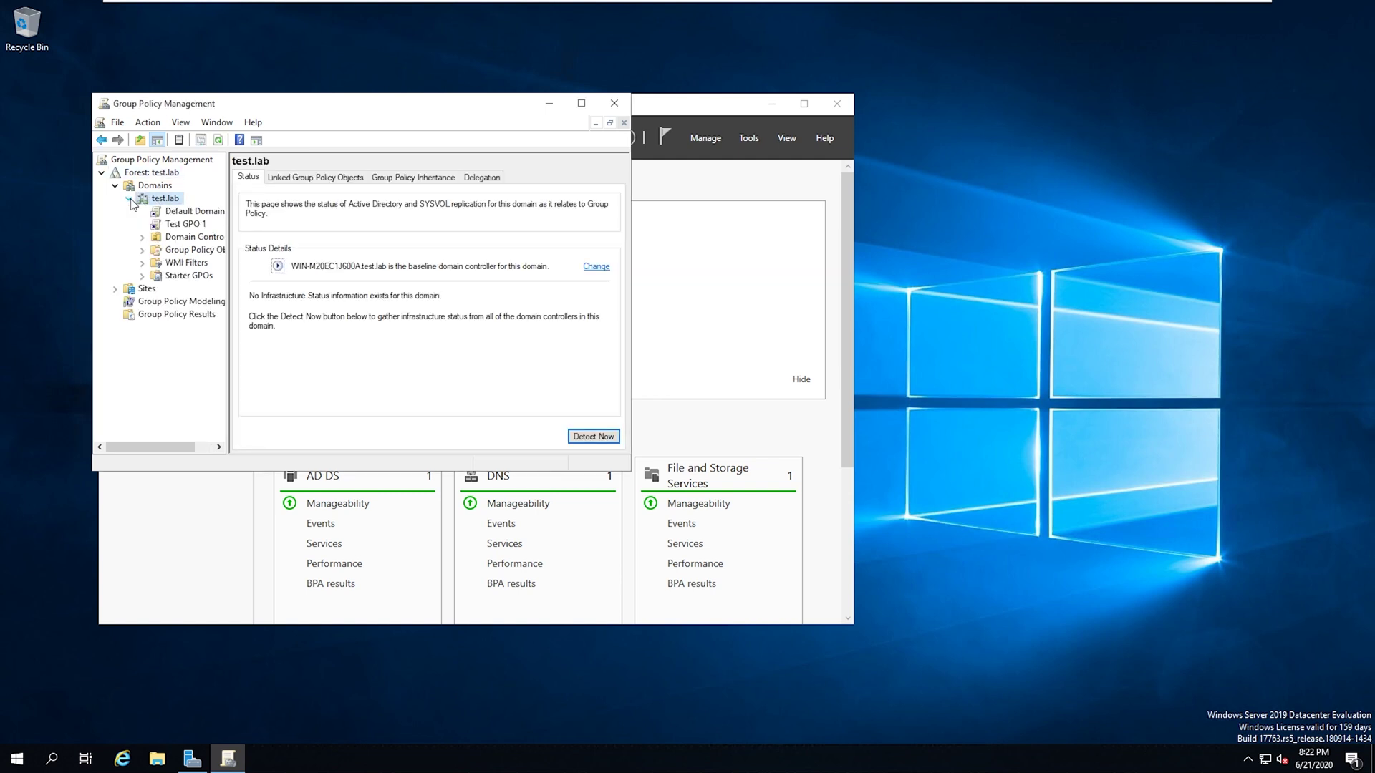
pyautogui.click(193, 250)
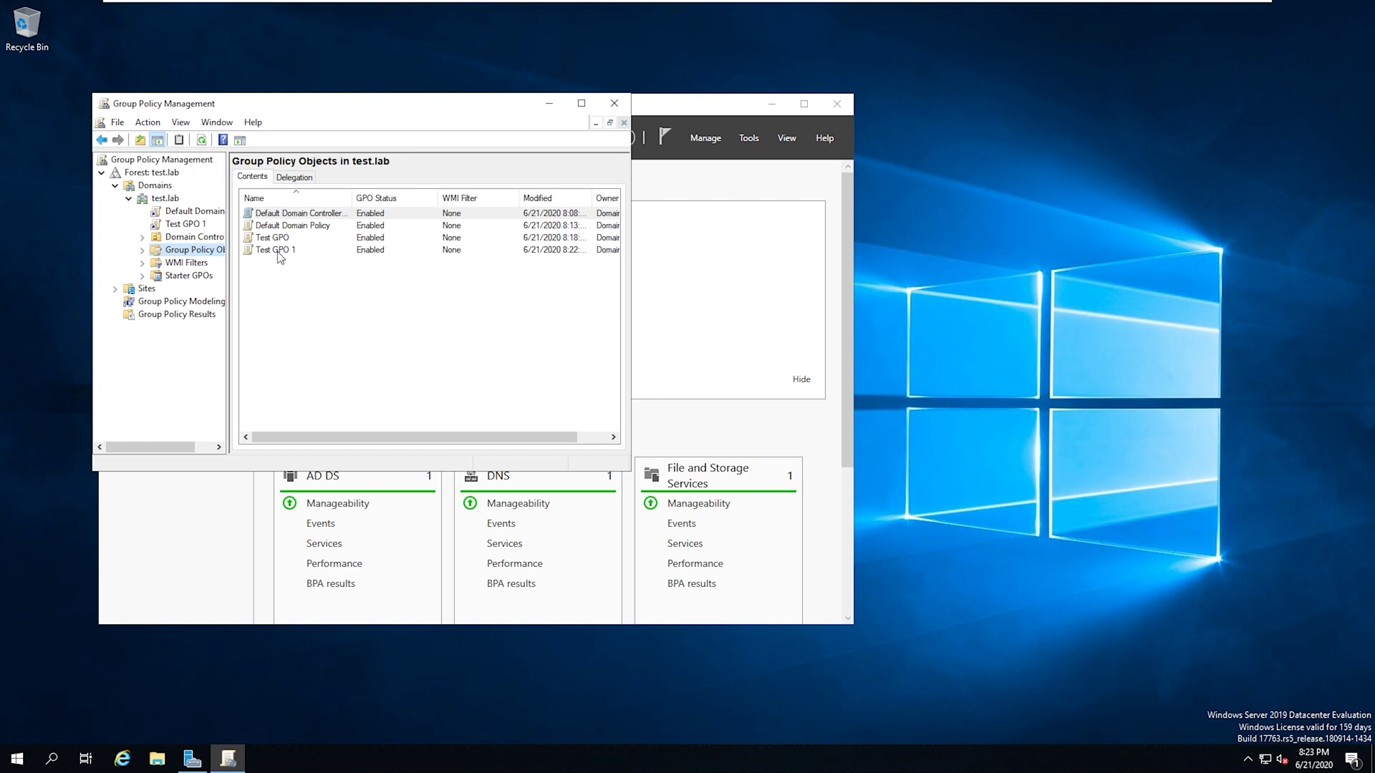
pyautogui.click(280, 256)
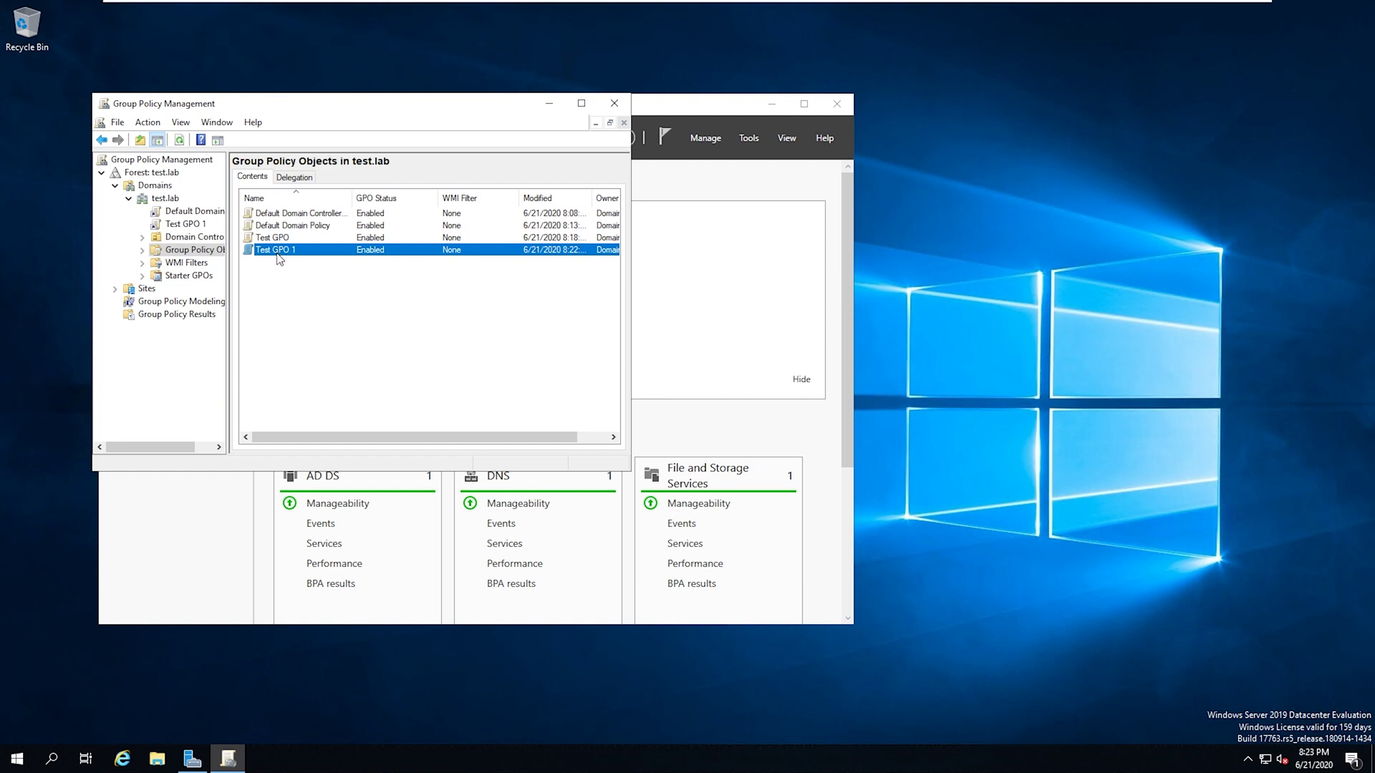
pyautogui.rightClick(280, 258)
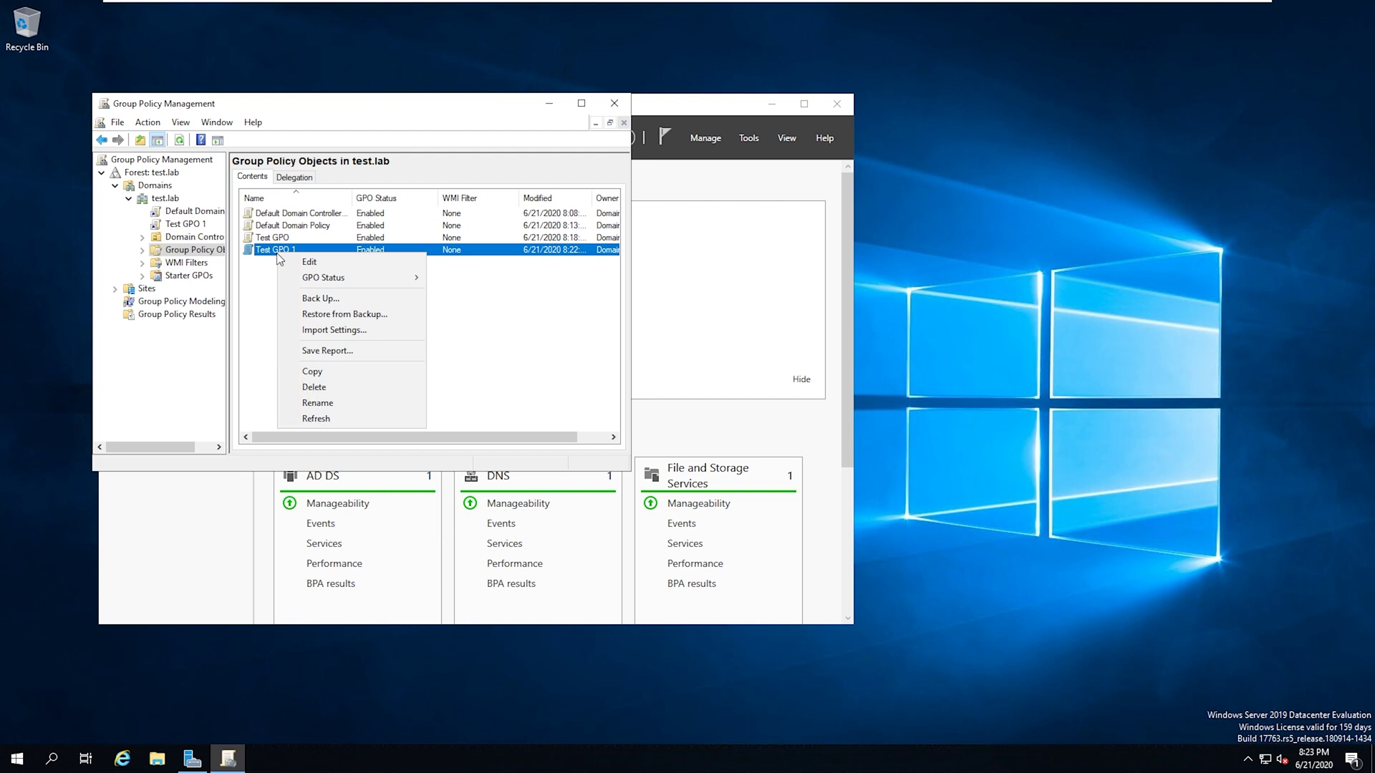
pyautogui.moveTo(368, 279)
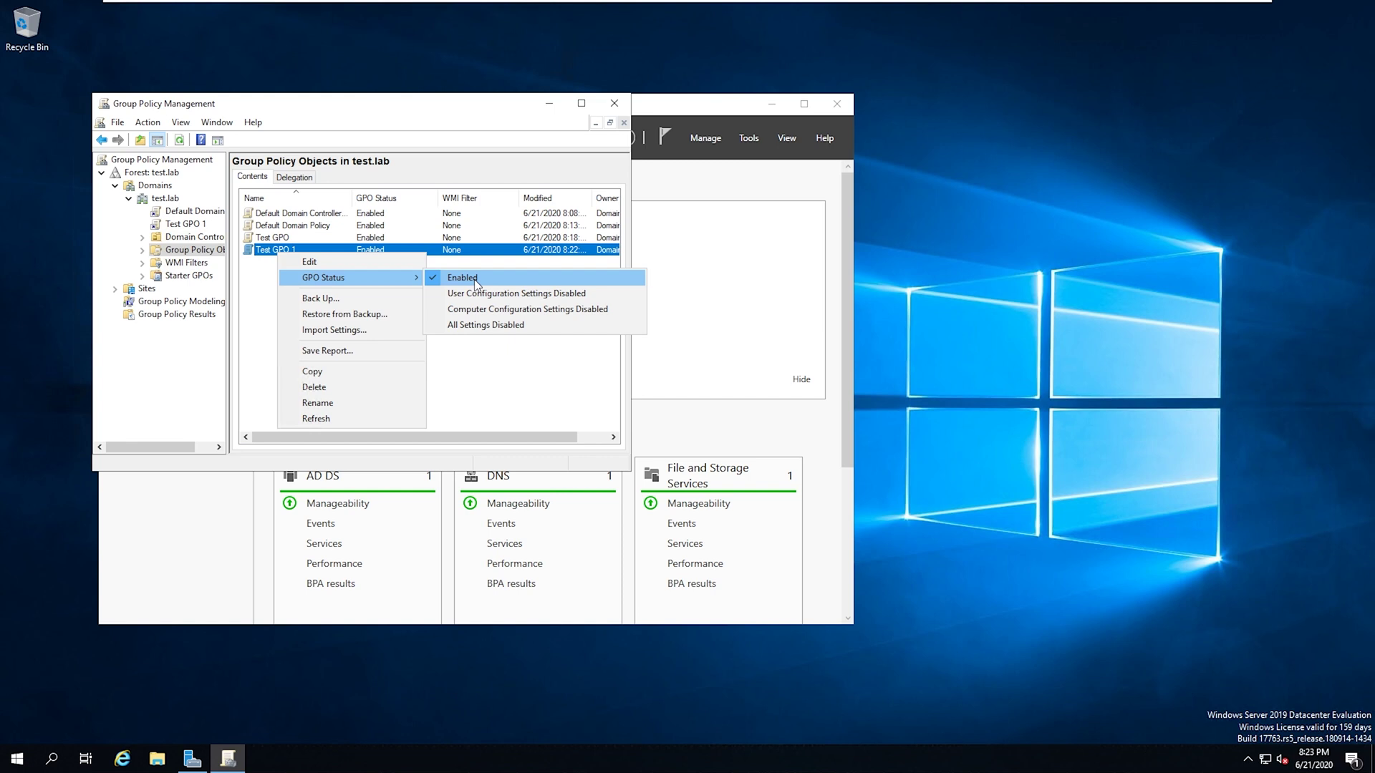
# - Open Test GPO 1 in the Group Policy Management Editor
pyautogui.click(380, 262)
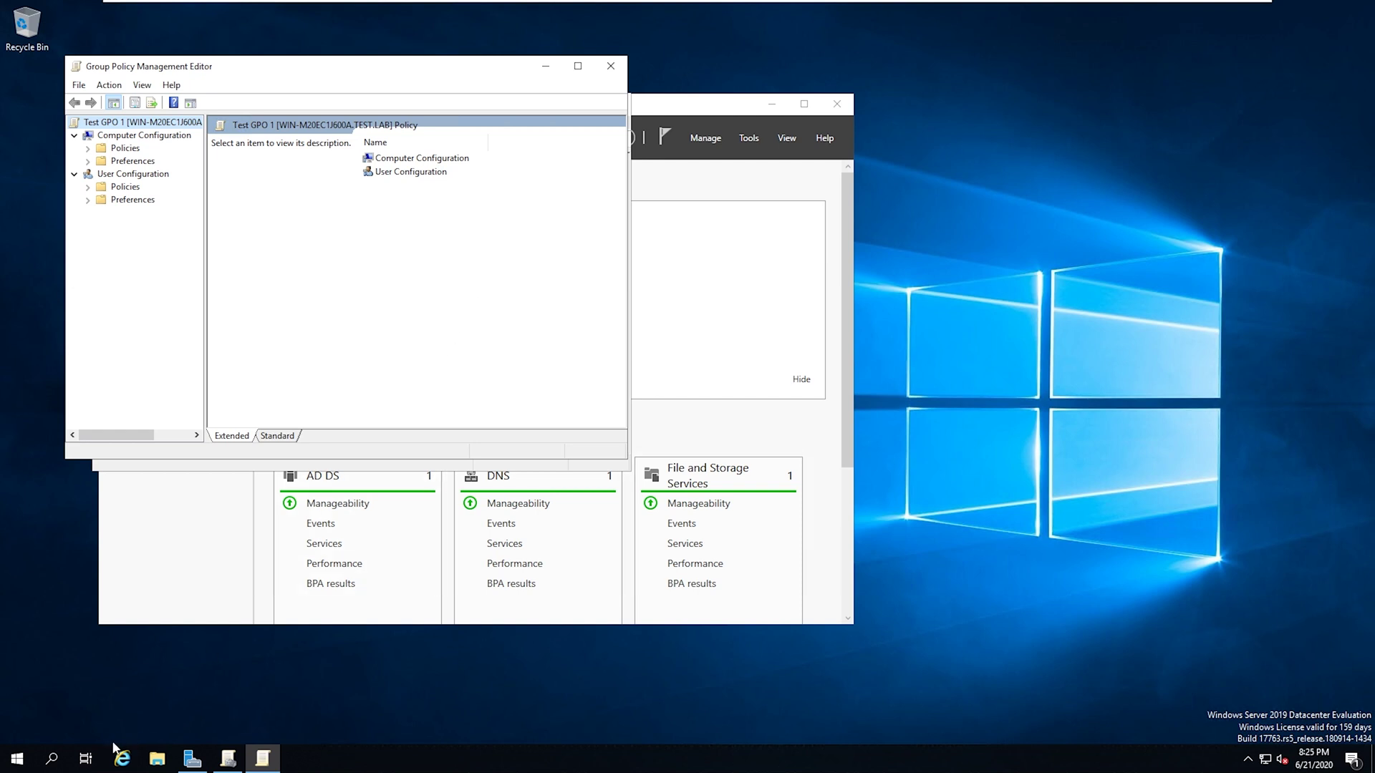
pyautogui.click(20, 762)
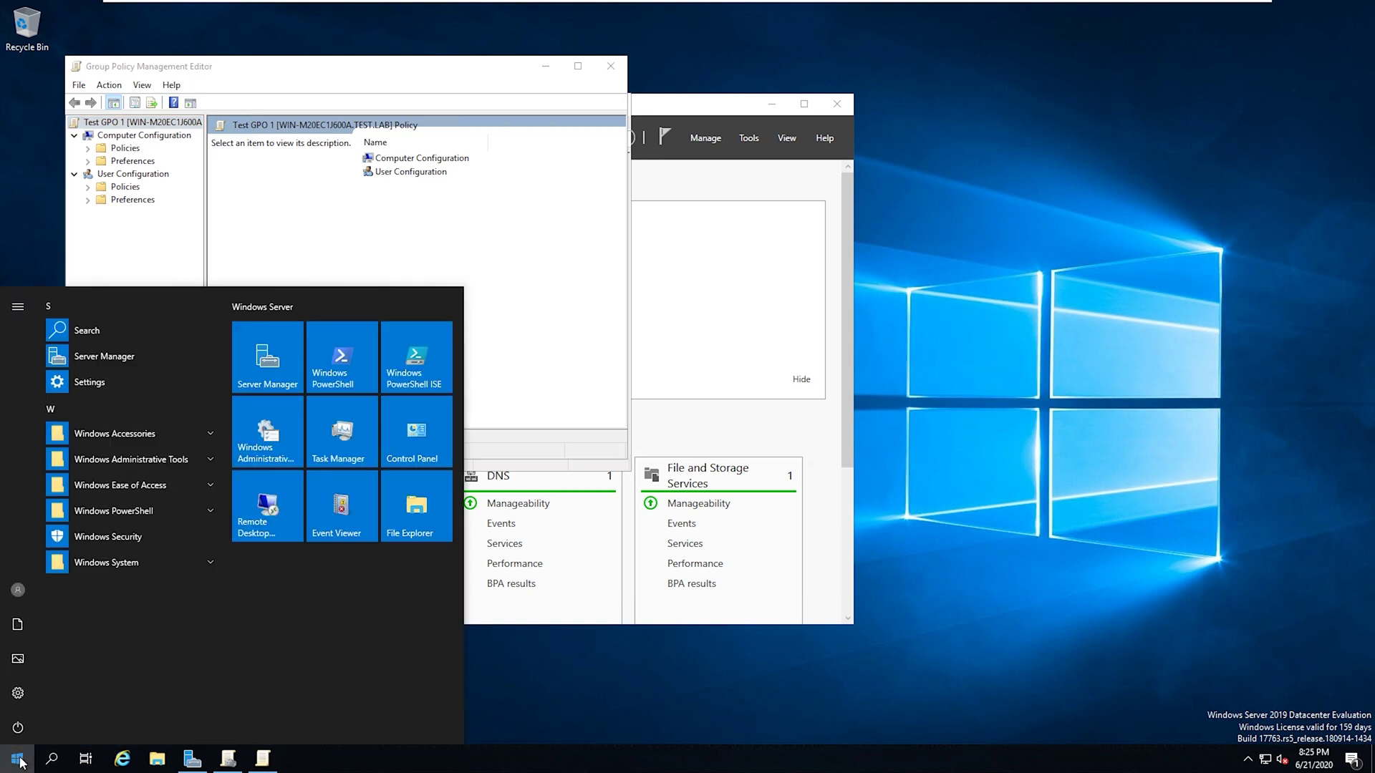
# - Run gpupdate /force in a Command Prompt started as administrator
pyautogui.write('command')
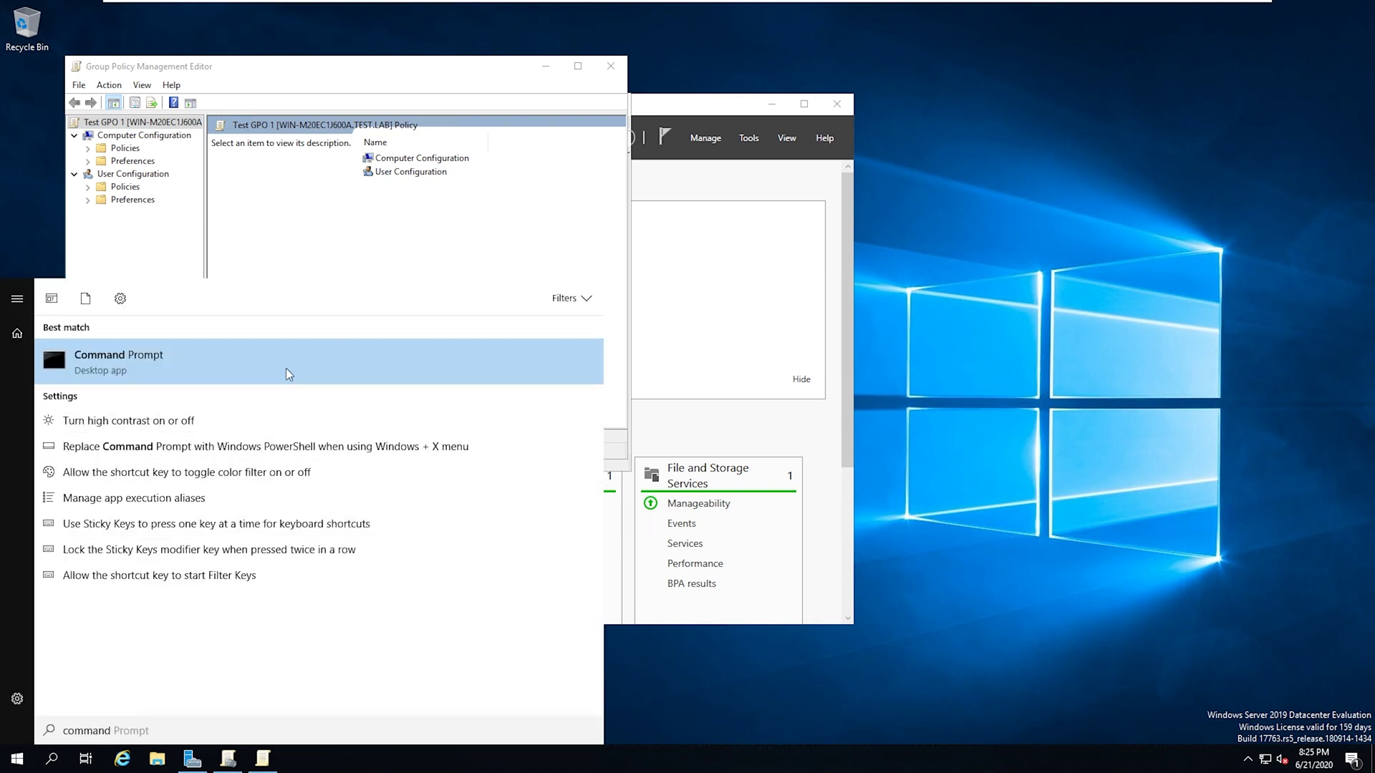
pyautogui.rightClick(293, 366)
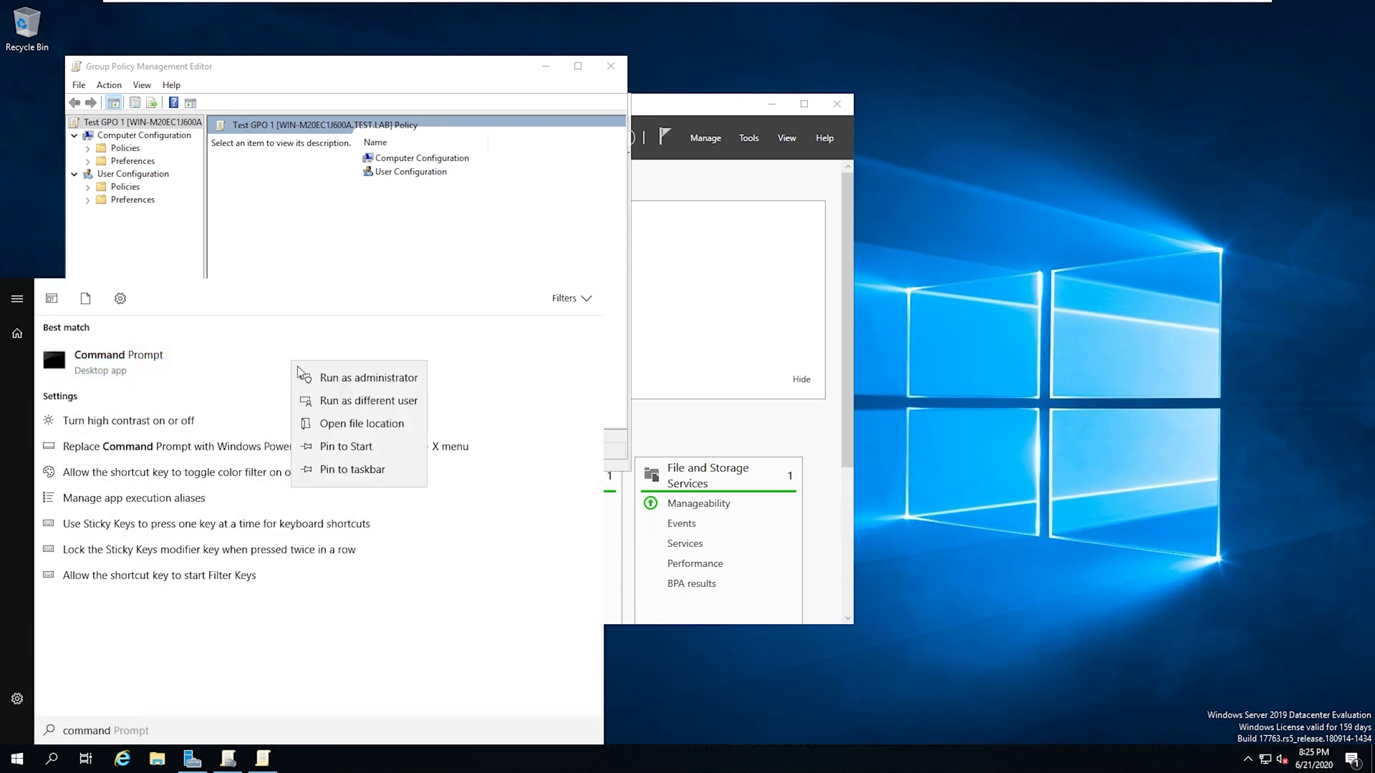
pyautogui.click(346, 375)
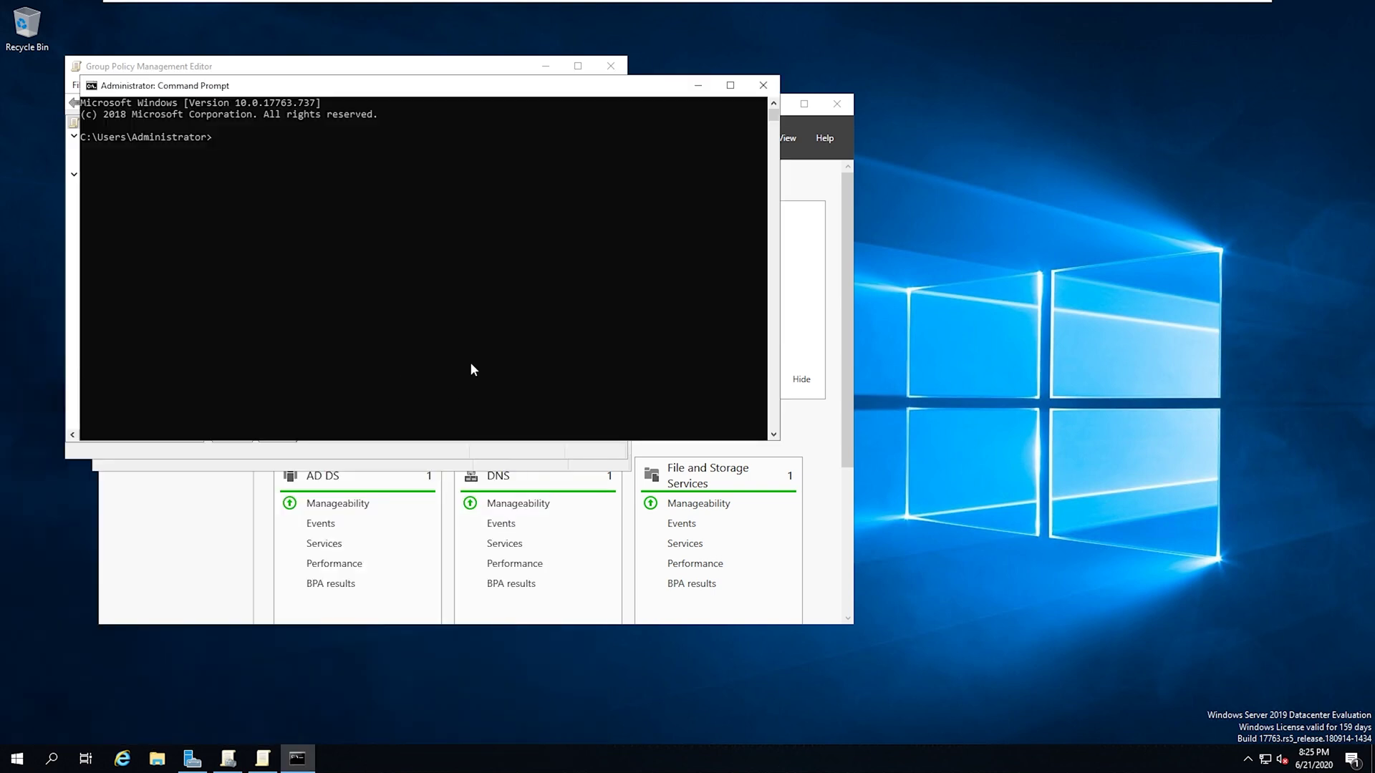
pyautogui.write('gpupdate /force')
pyautogui.press('Return')
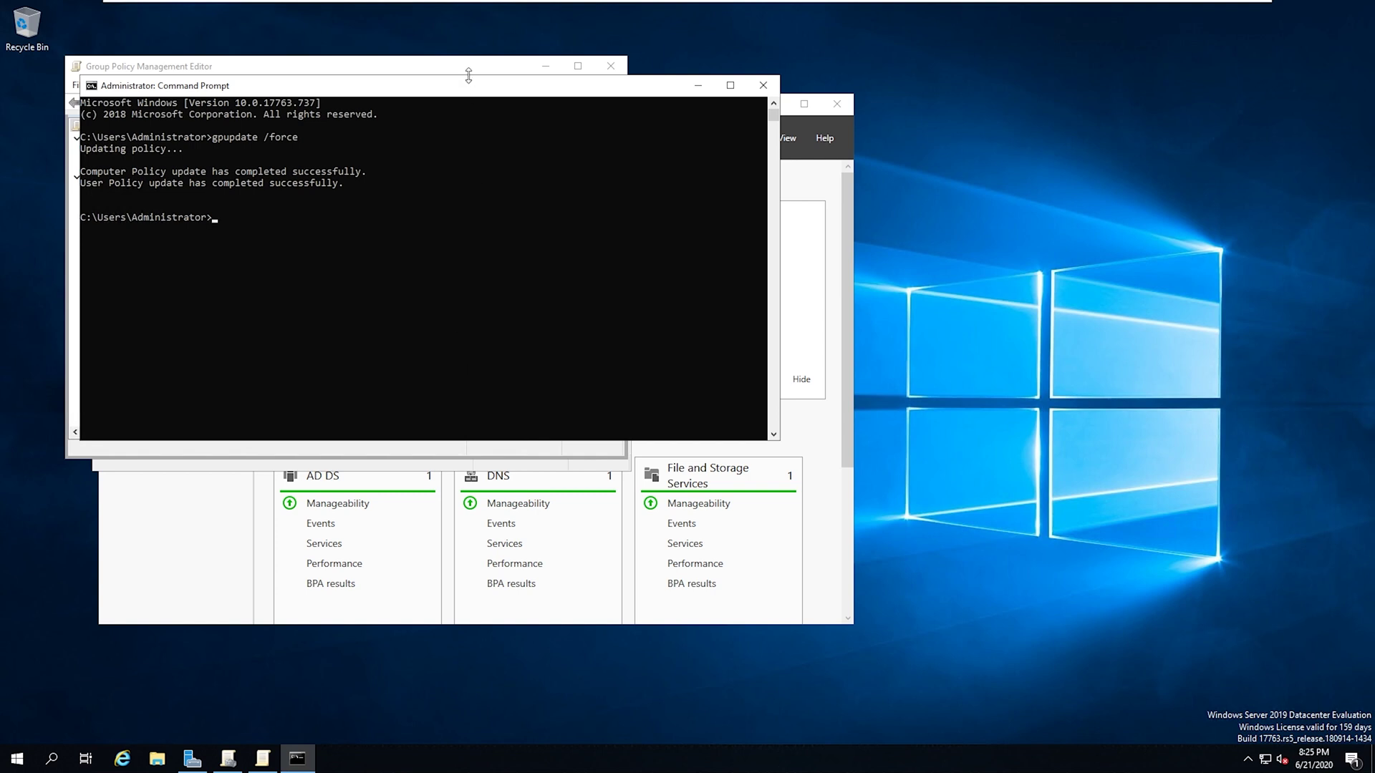
# - From the Desktop folder, save a Group Policy report with gpresult /H gpresult.html
pyautogui.moveTo(470, 92); pyautogui.dragTo(487, 154)
pyautogui.click(478, 315)
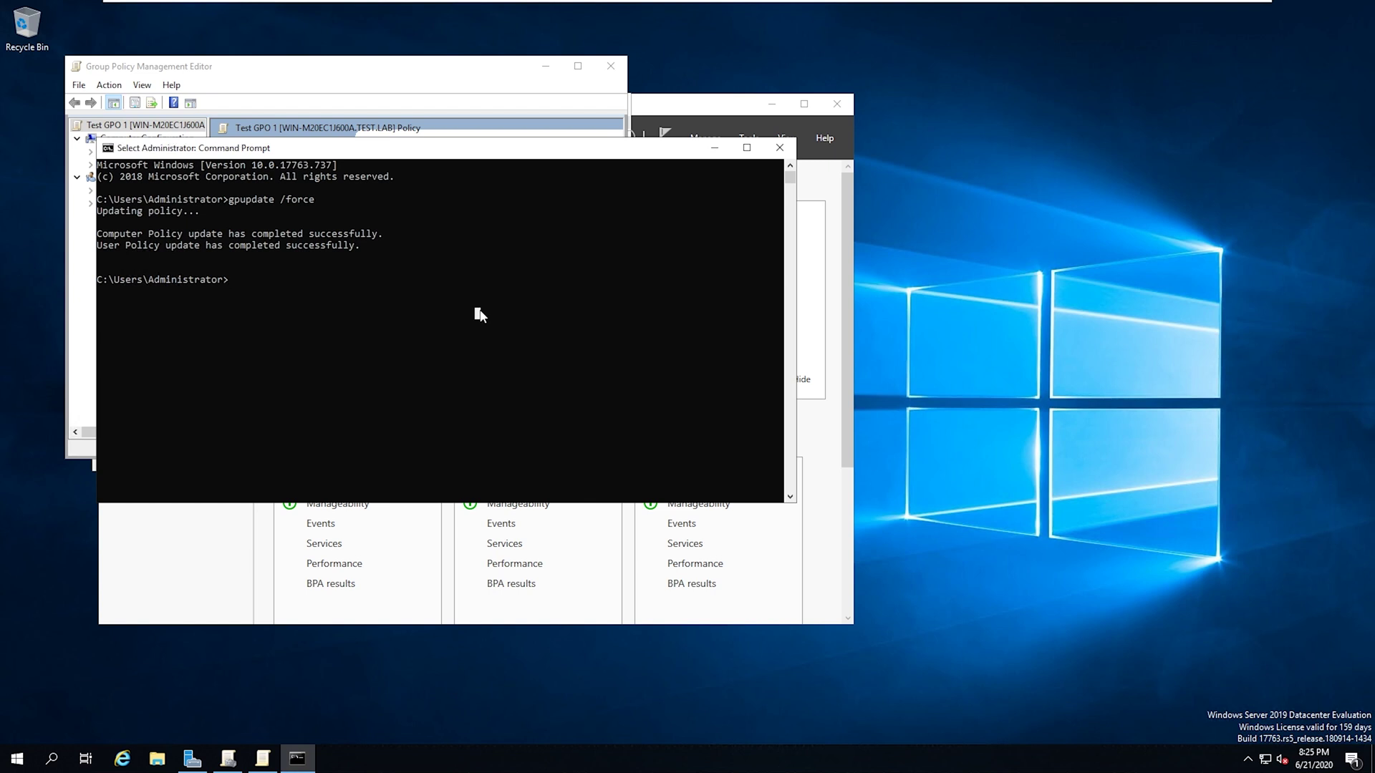
pyautogui.write('cd Desktop')
pyautogui.press('Return')
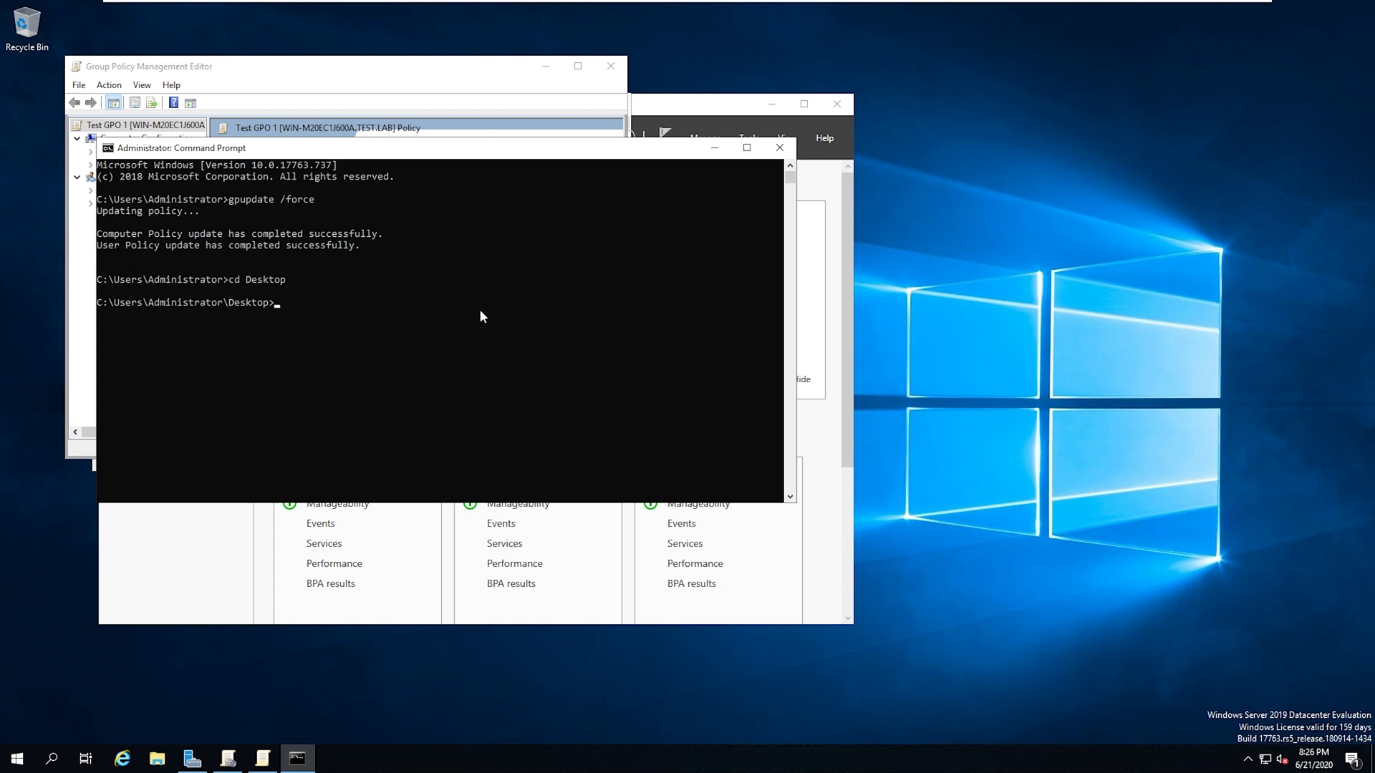
pyautogui.write('gpresult /H gpresult.html')
pyautogui.press('Return')
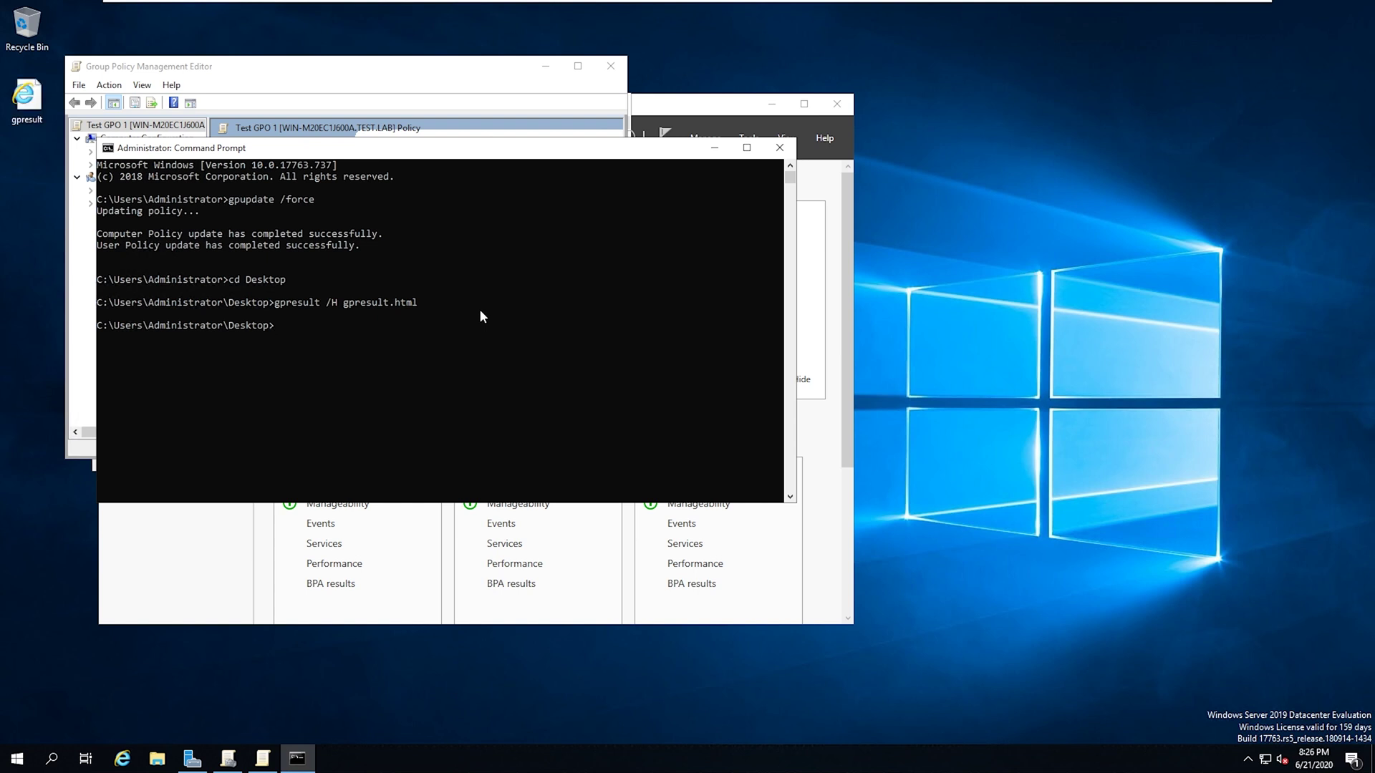
# - View gpresult.html in Internet Explorer, allowing blocked content and scrolling through the report
pyautogui.doubleClick(40, 109)
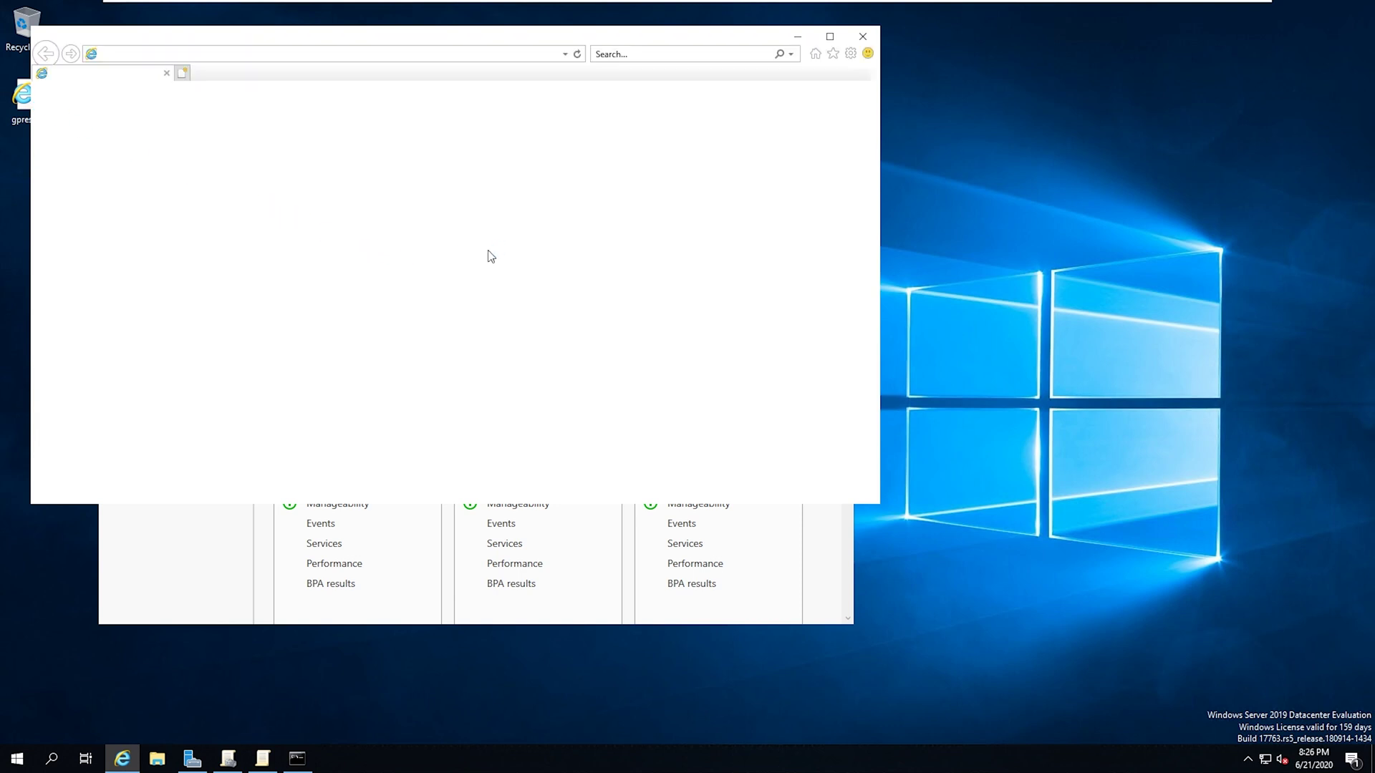
pyautogui.click(718, 488)
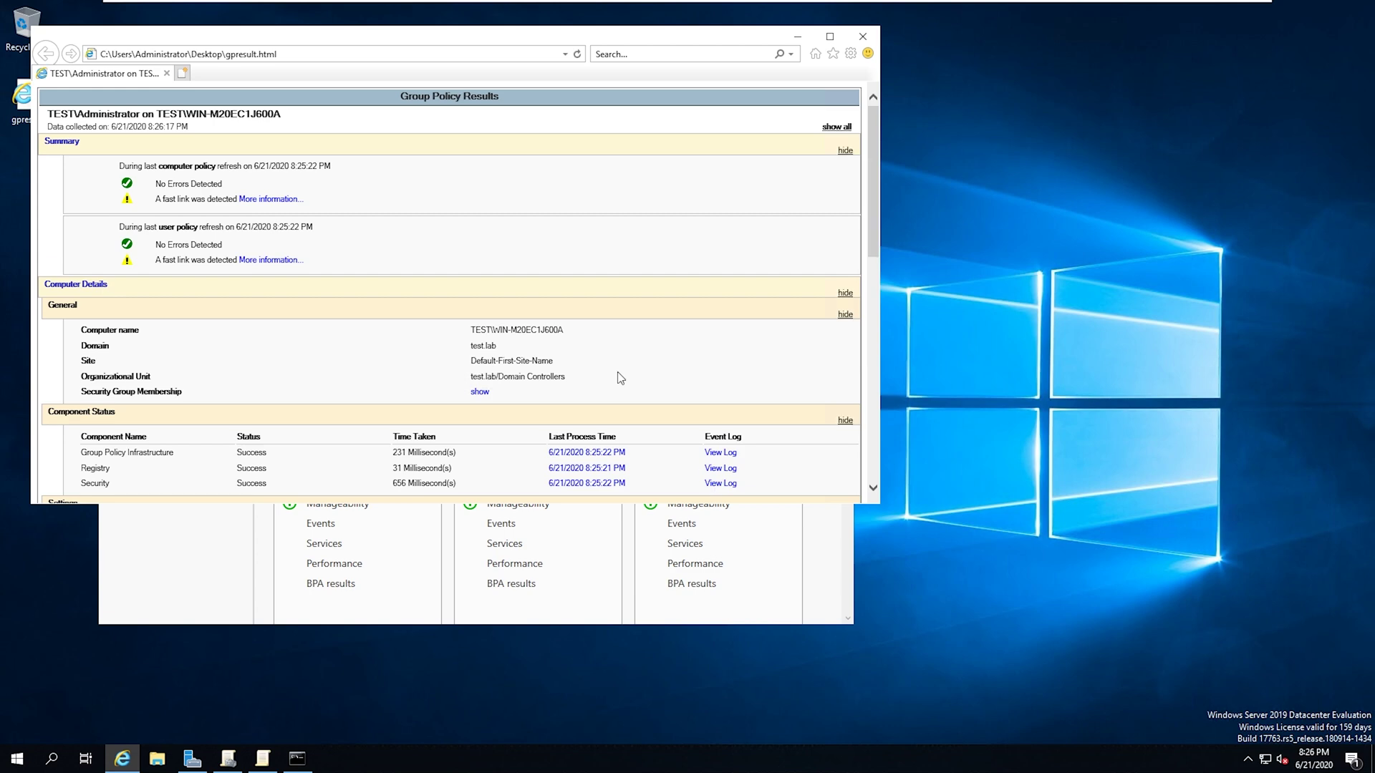
pyautogui.scroll(-10, 533, 292)
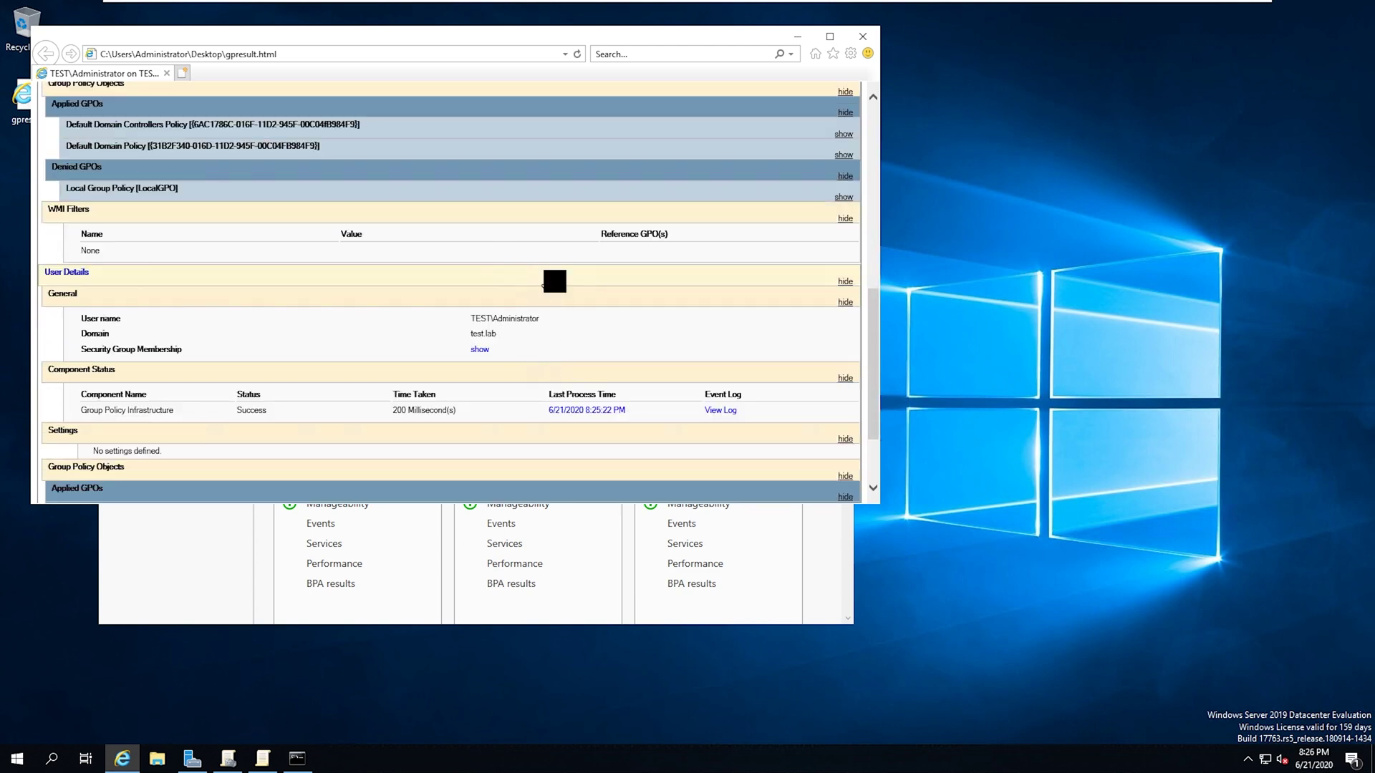
pyautogui.scroll(-2, 583, 373)
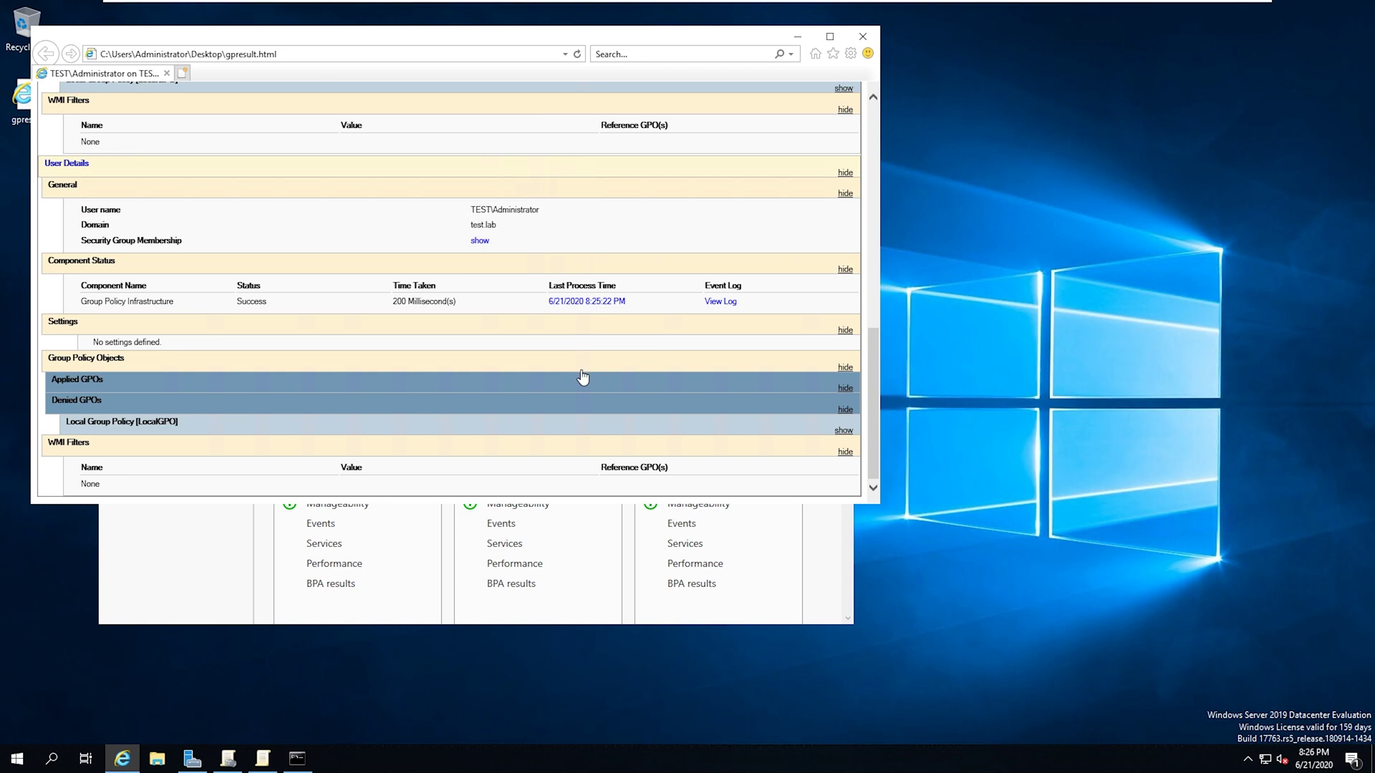